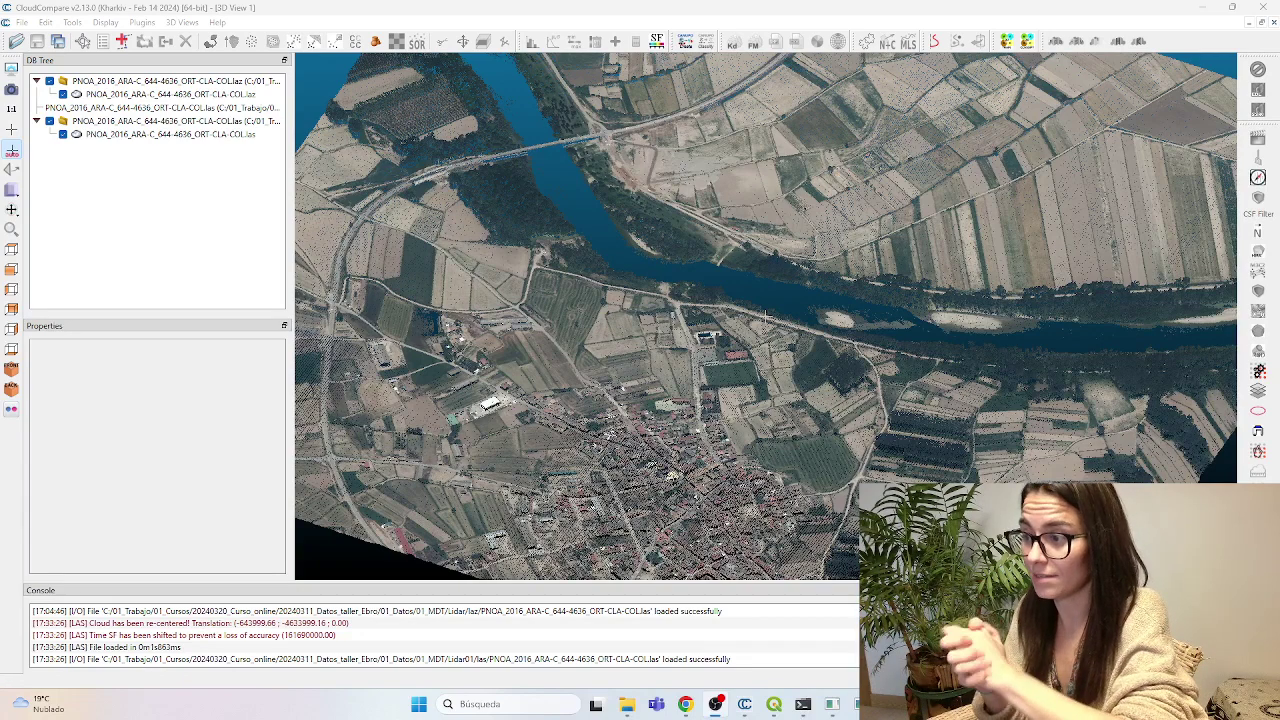
# Step: In Chrome, review the CNIG download-centre map, then switch to the rapidlasso LAStools home page
pyautogui.click(701, 710)
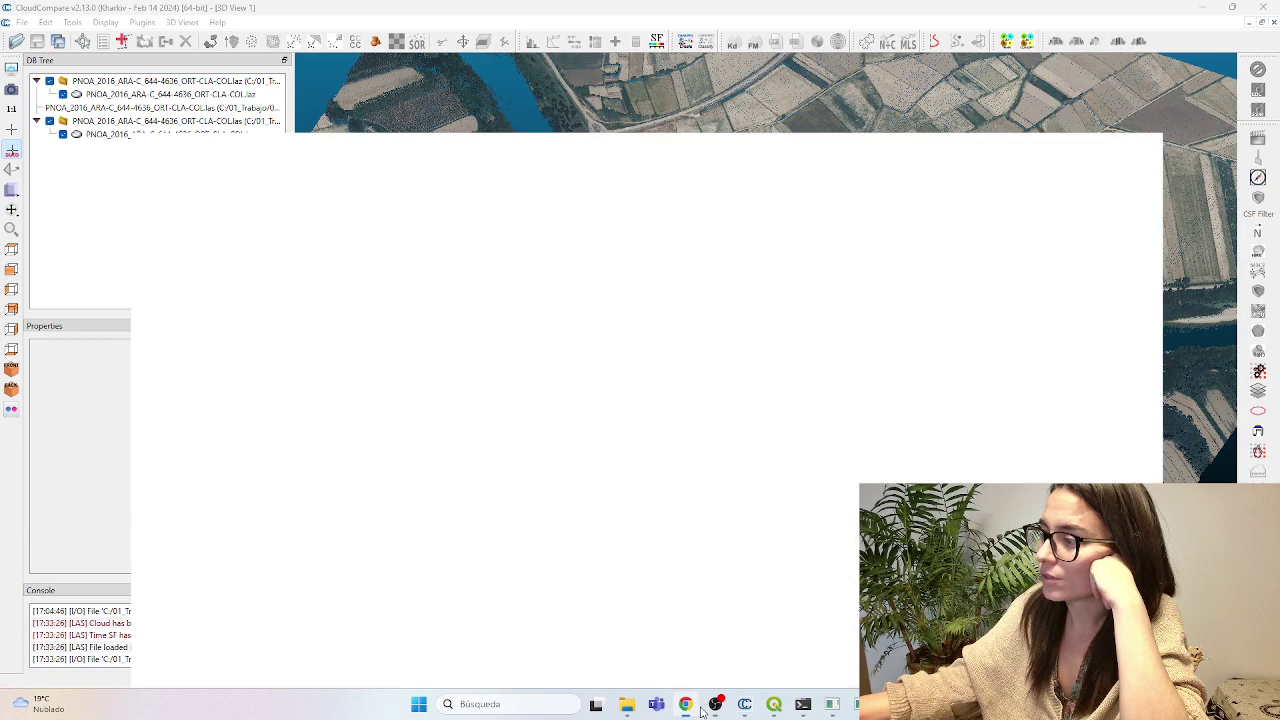
pyautogui.click(78, 13)
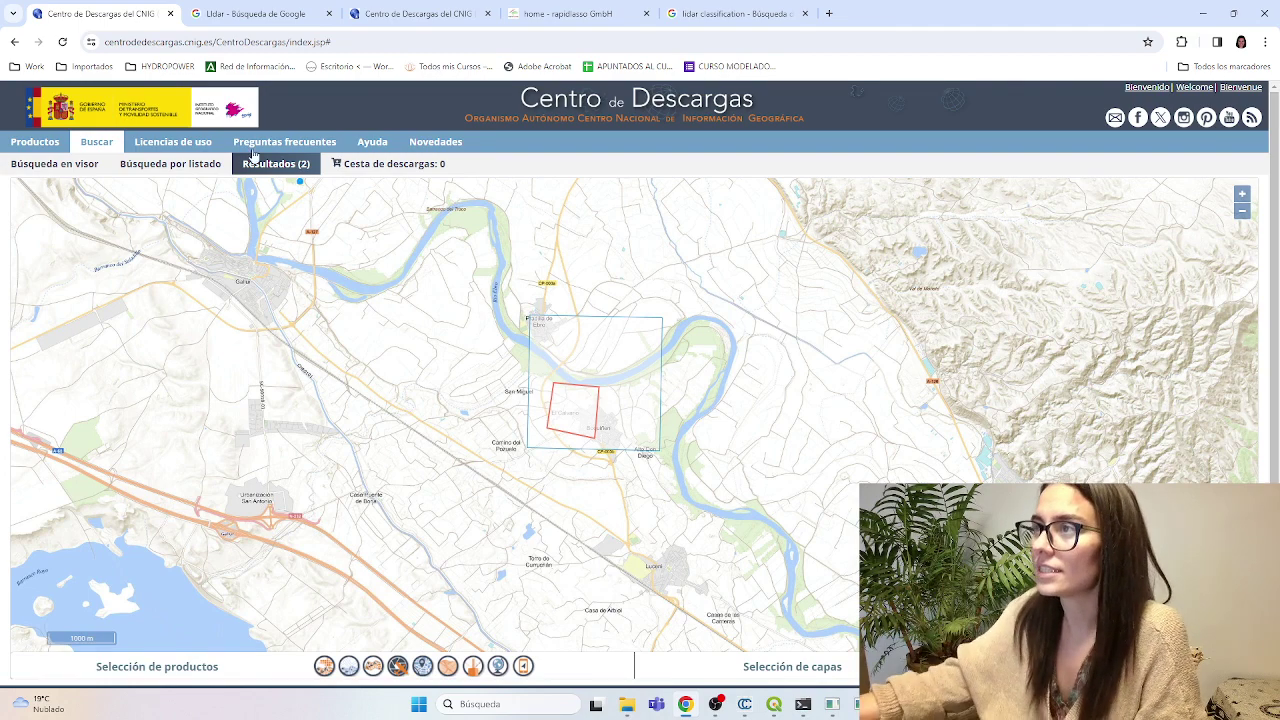
pyautogui.click(530, 18)
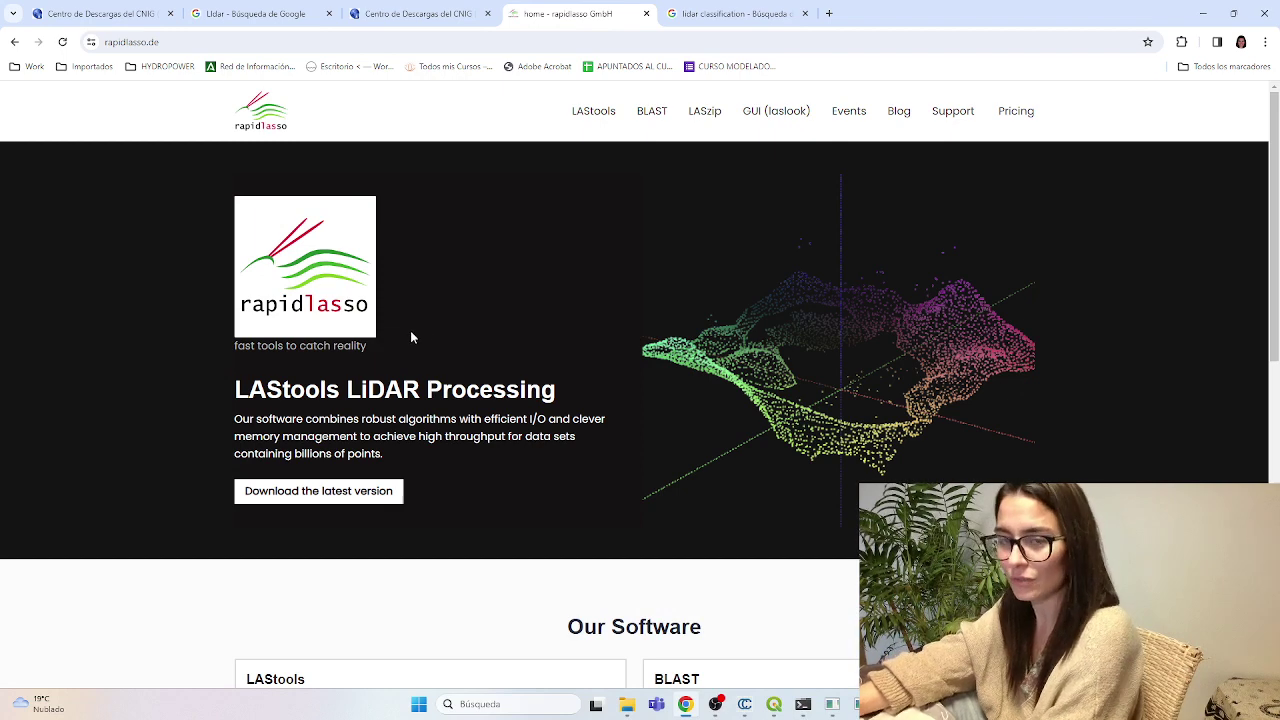
pyautogui.moveTo(627, 712)
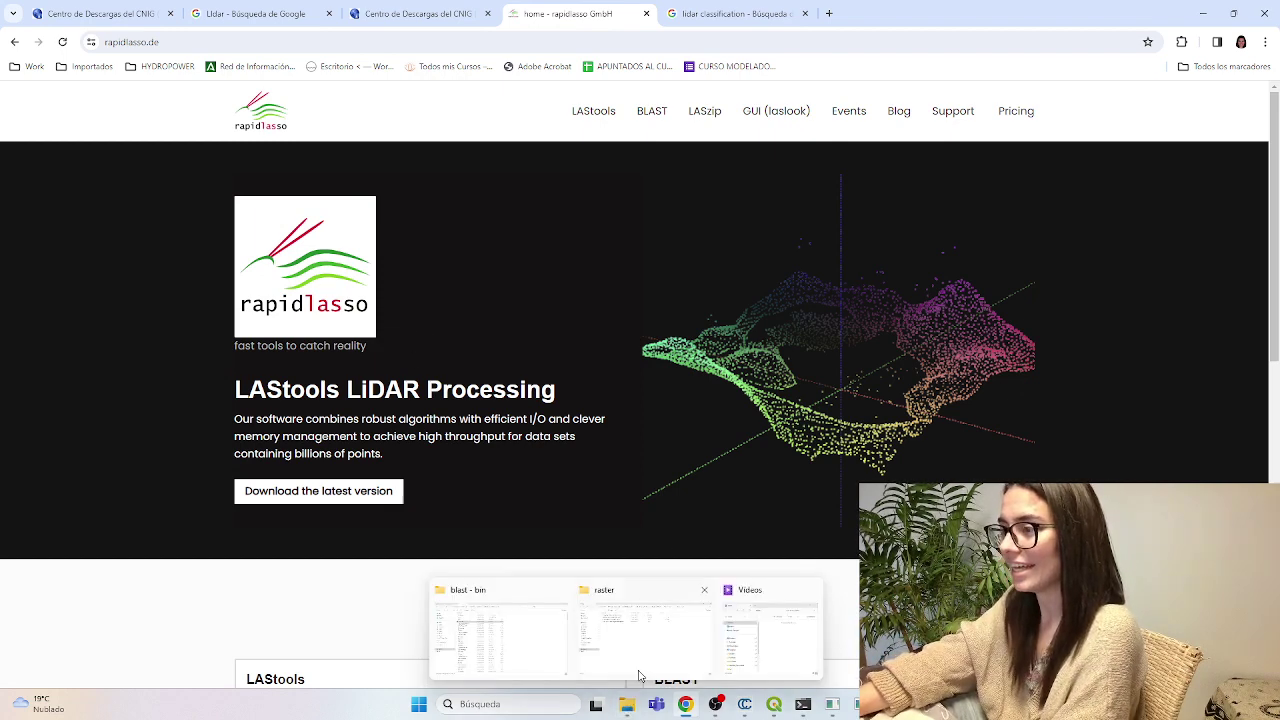
# Step: Navigate File Explorer from the blast folder up to LAStools and into its bin folder
pyautogui.moveTo(641, 669)
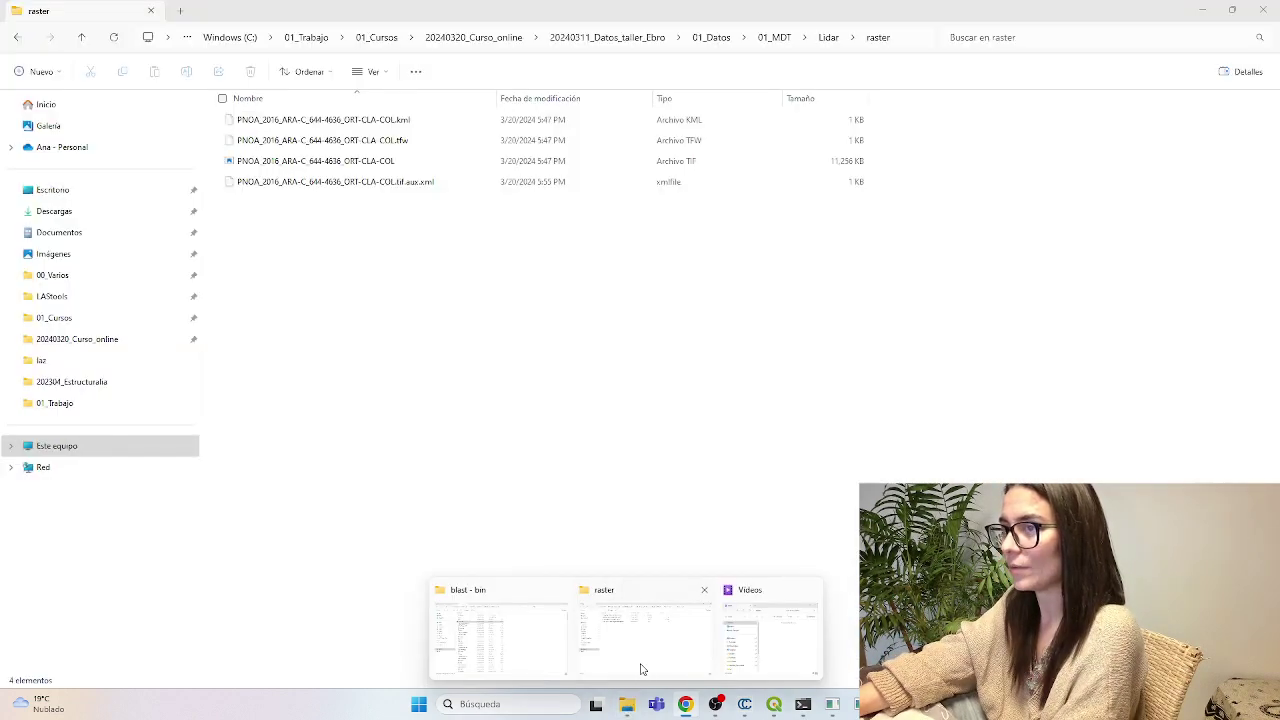
pyautogui.click(514, 646)
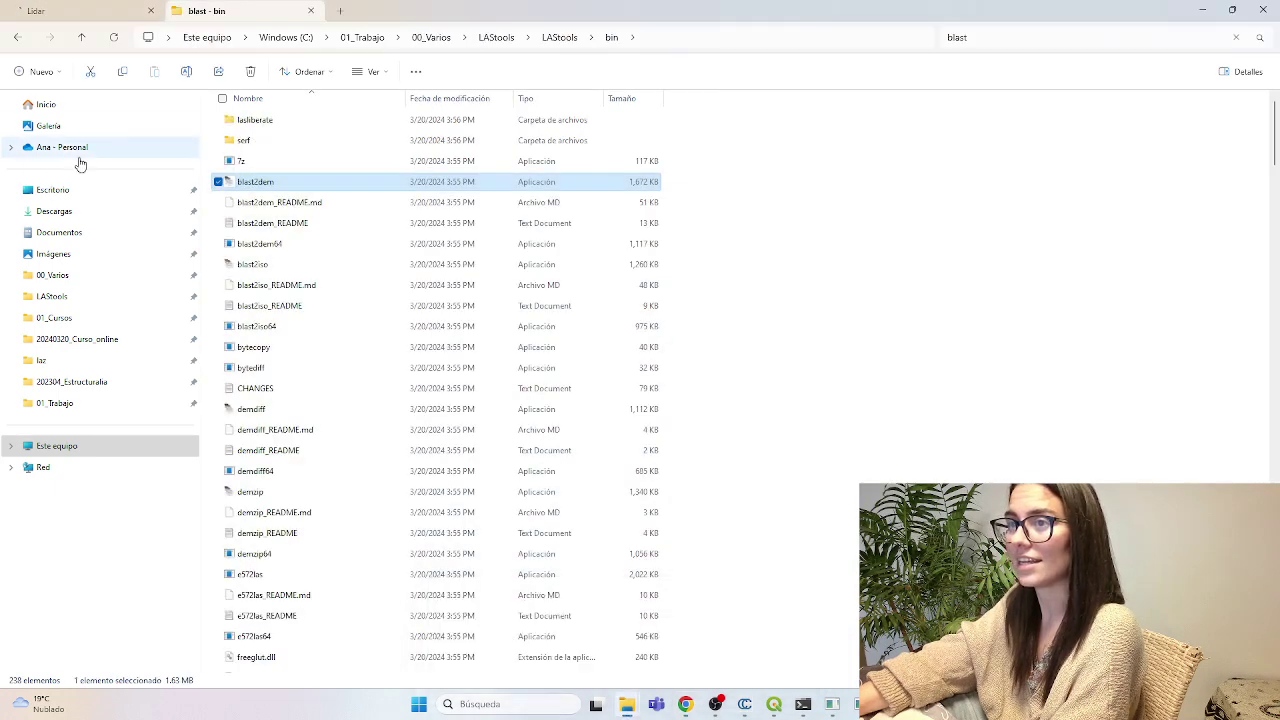
pyautogui.click(497, 38)
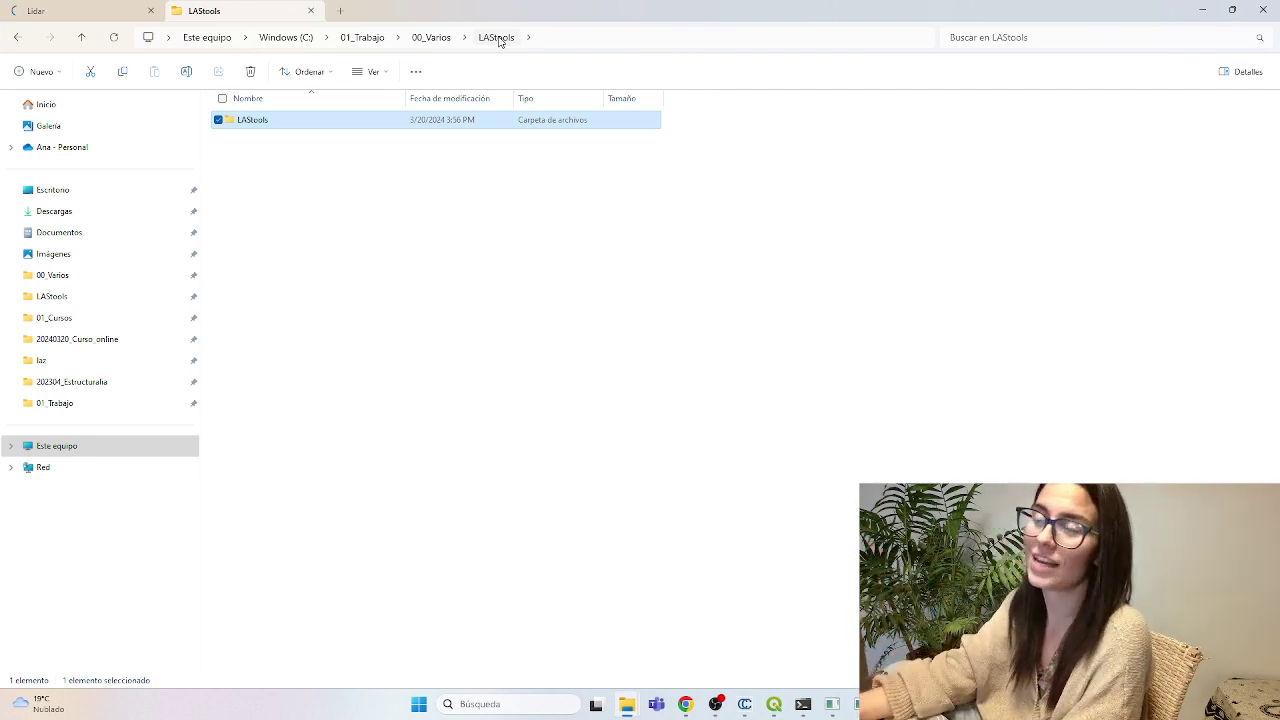
pyautogui.doubleClick(251, 121)
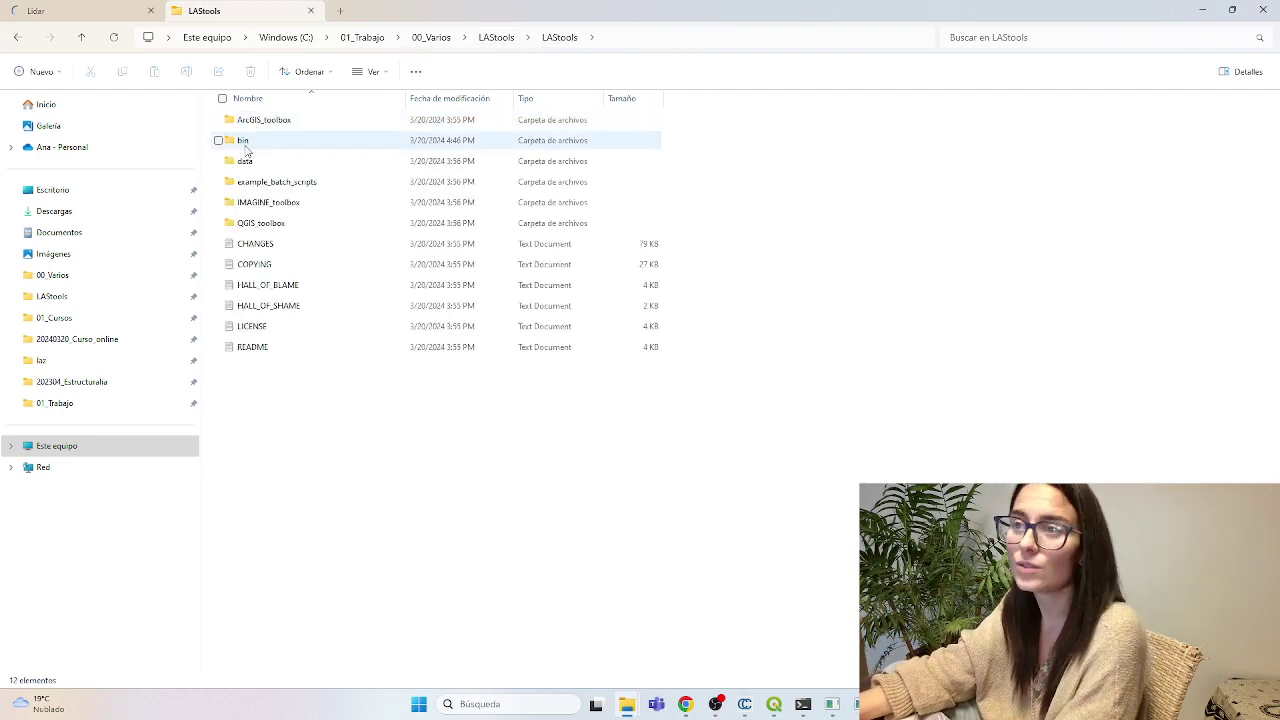
pyautogui.click(246, 147)
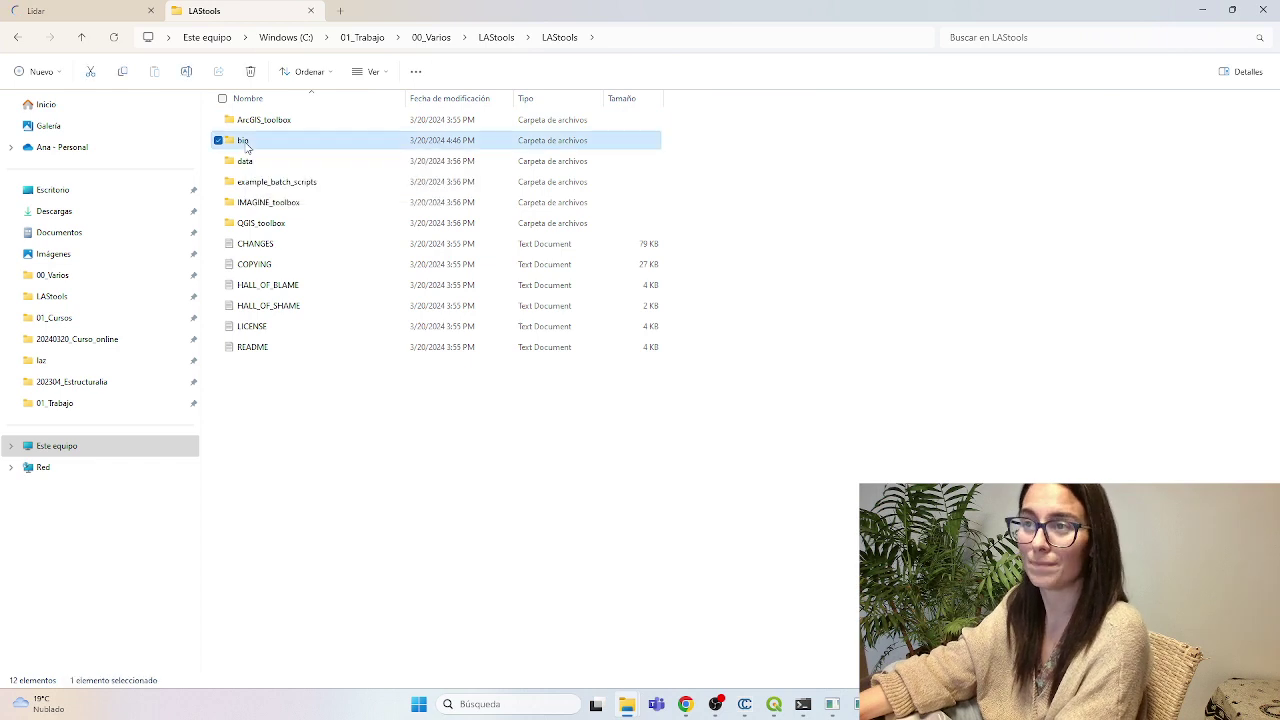
pyautogui.doubleClick(246, 146)
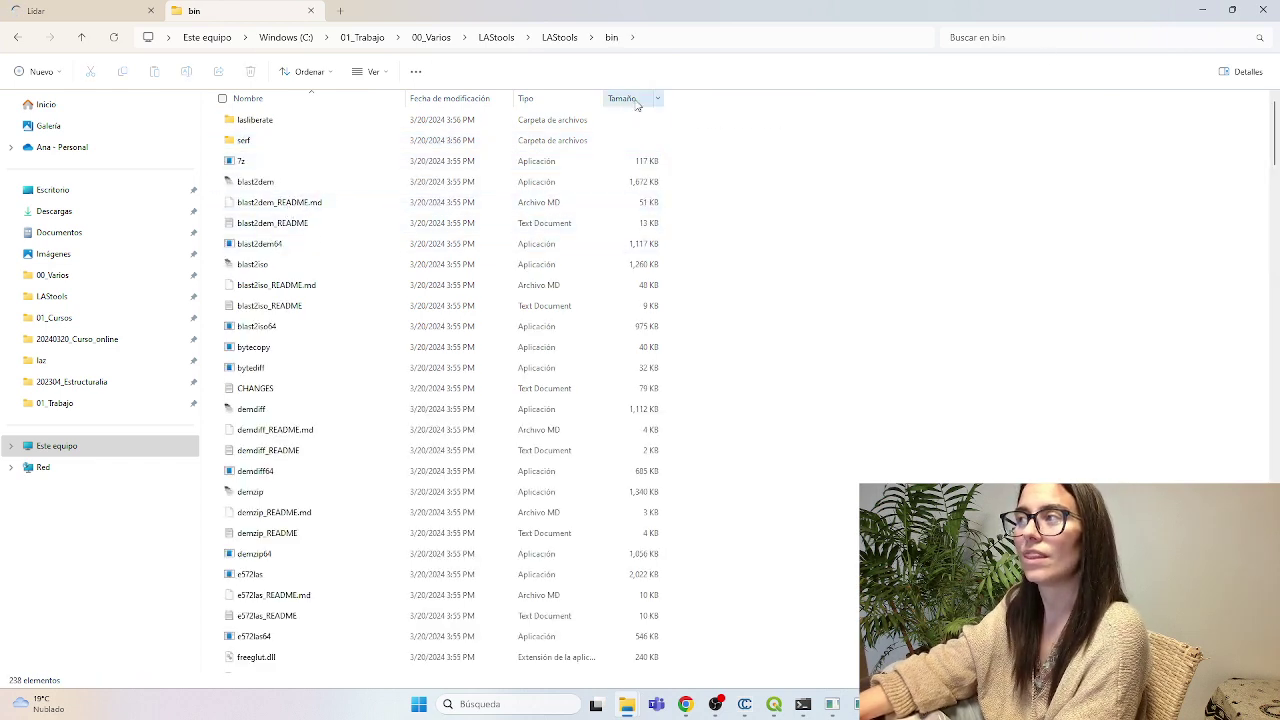
# Step: Search the bin folder for 'las2l' and launch las2las from the results
pyautogui.click(1038, 40)
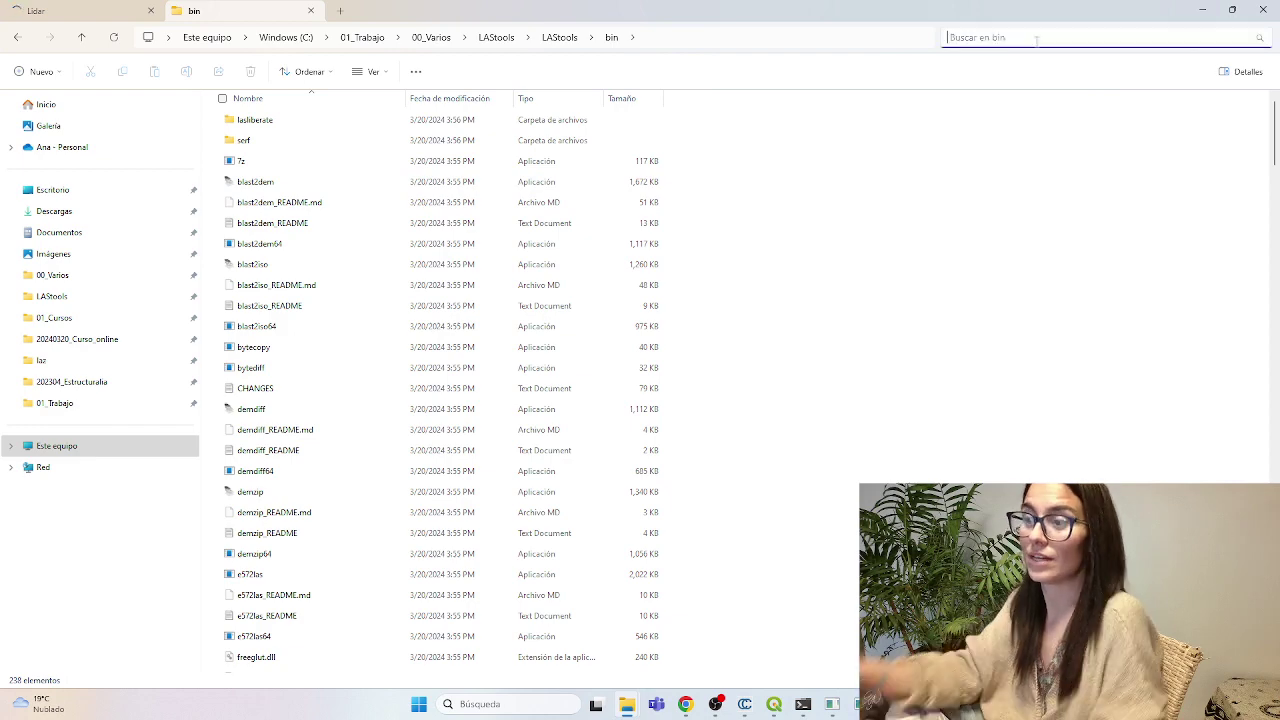
pyautogui.write('las')
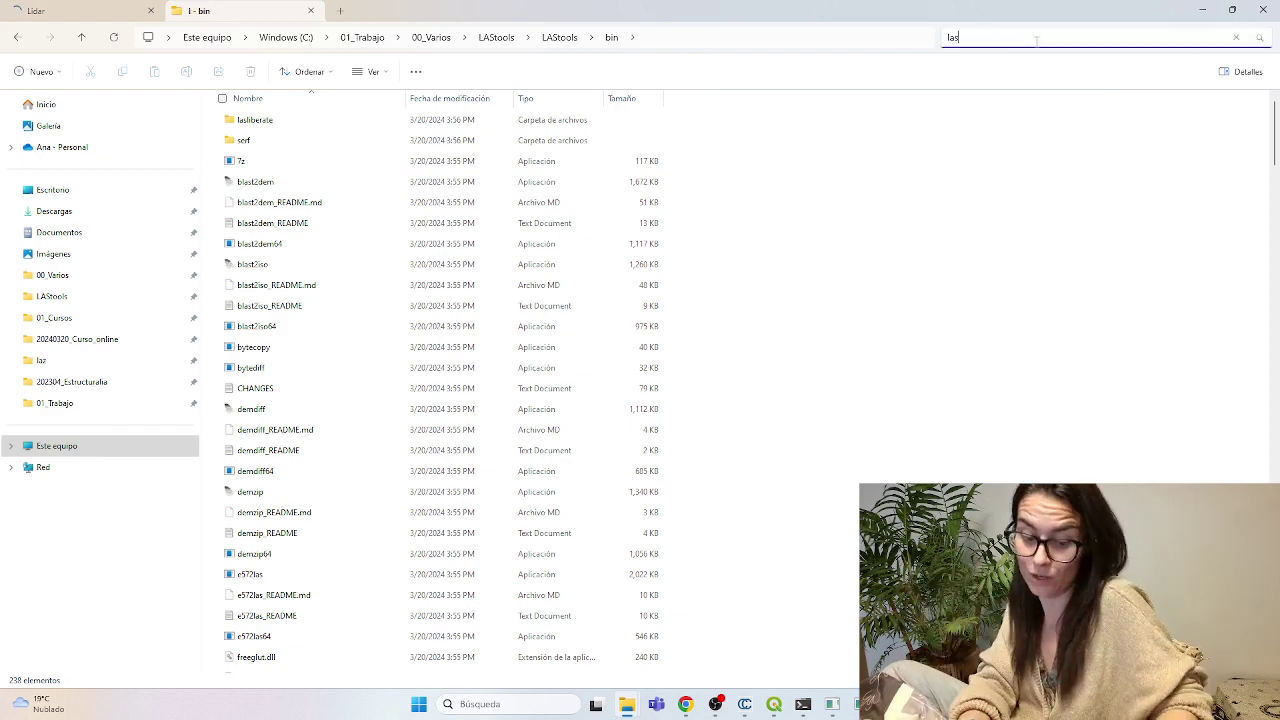
pyautogui.write('2l')
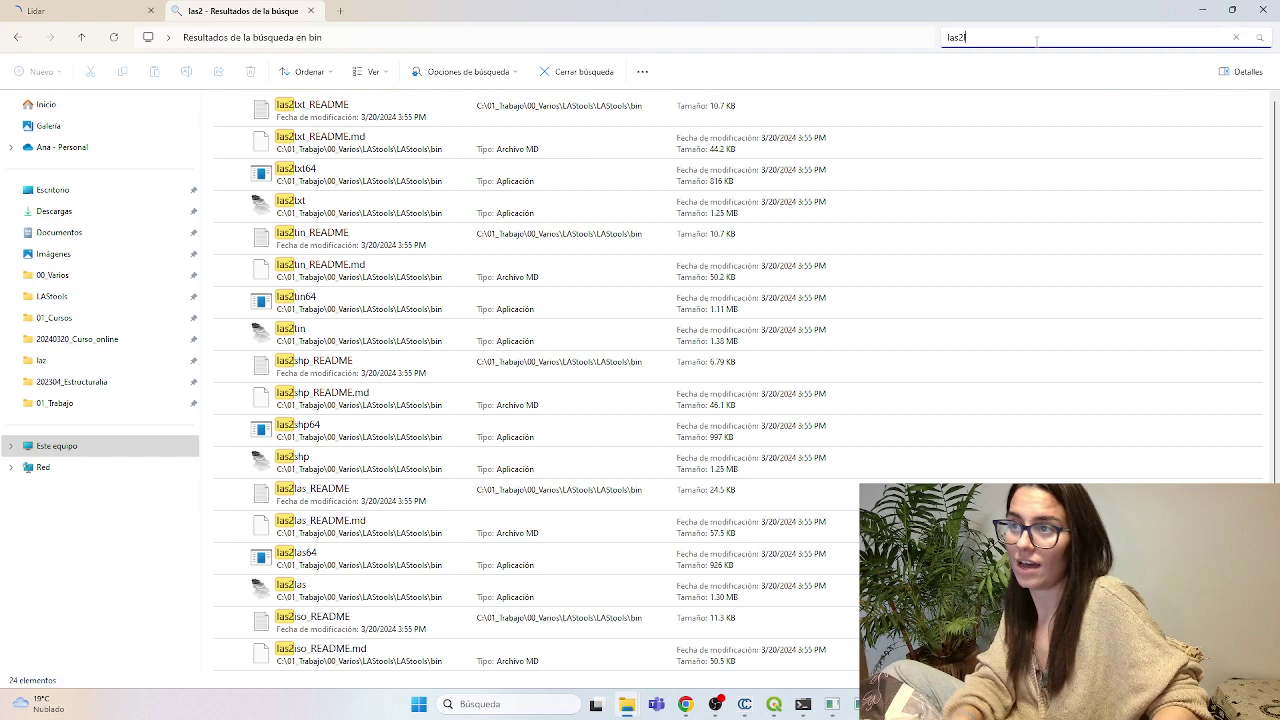
pyautogui.click(352, 213)
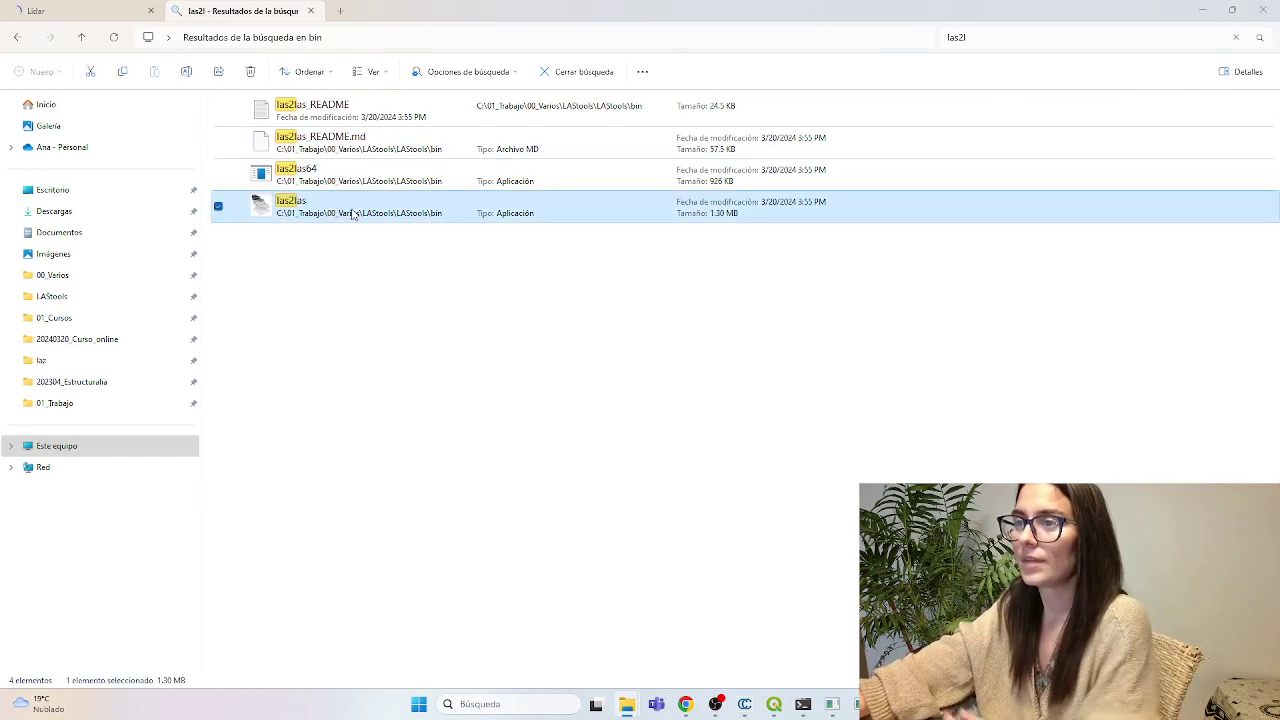
pyautogui.doubleClick(352, 213)
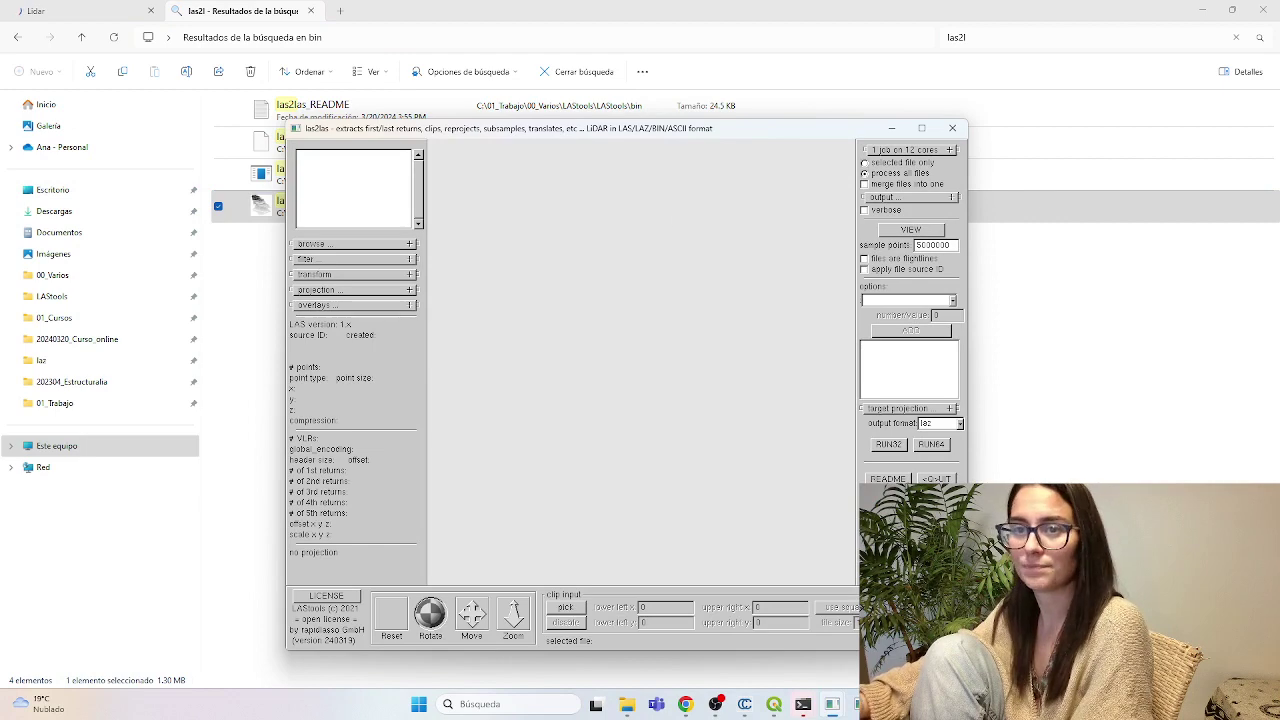
# Step: Bring CloudCompare back to the front to view the PNOA aerial point cloud
pyautogui.click(744, 702)
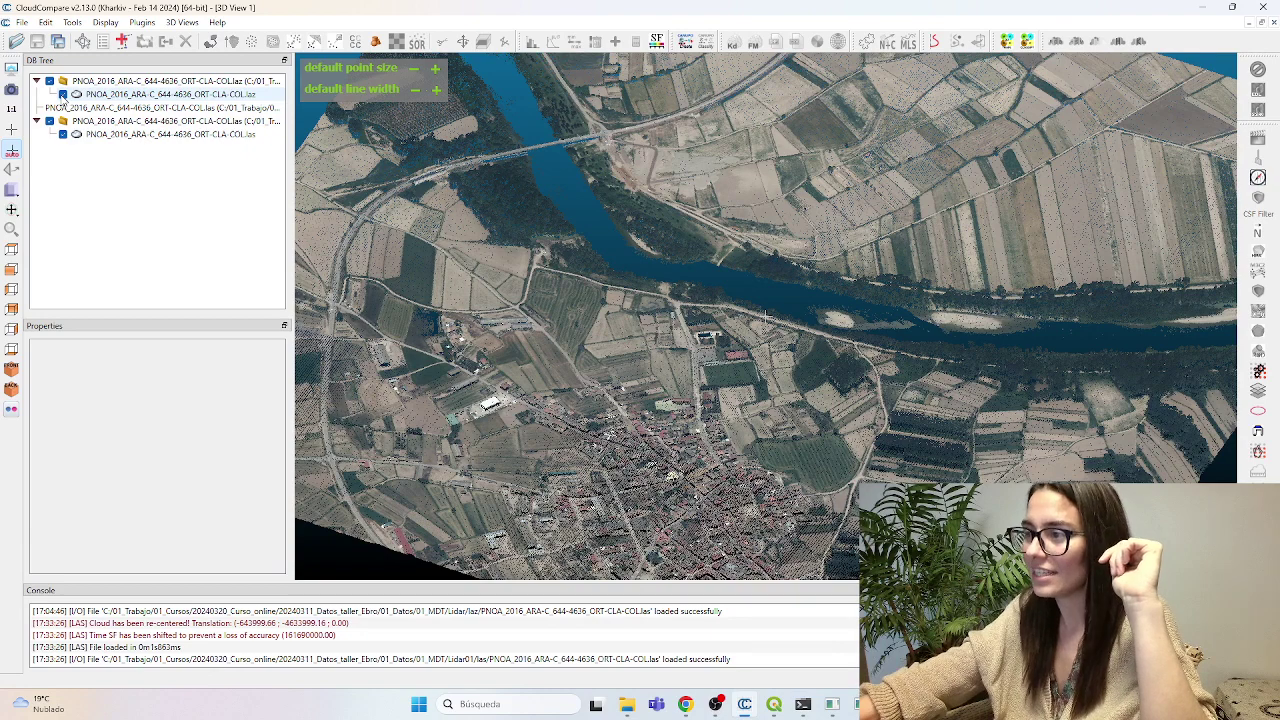
pyautogui.click(62, 94)
pyautogui.click(62, 94)
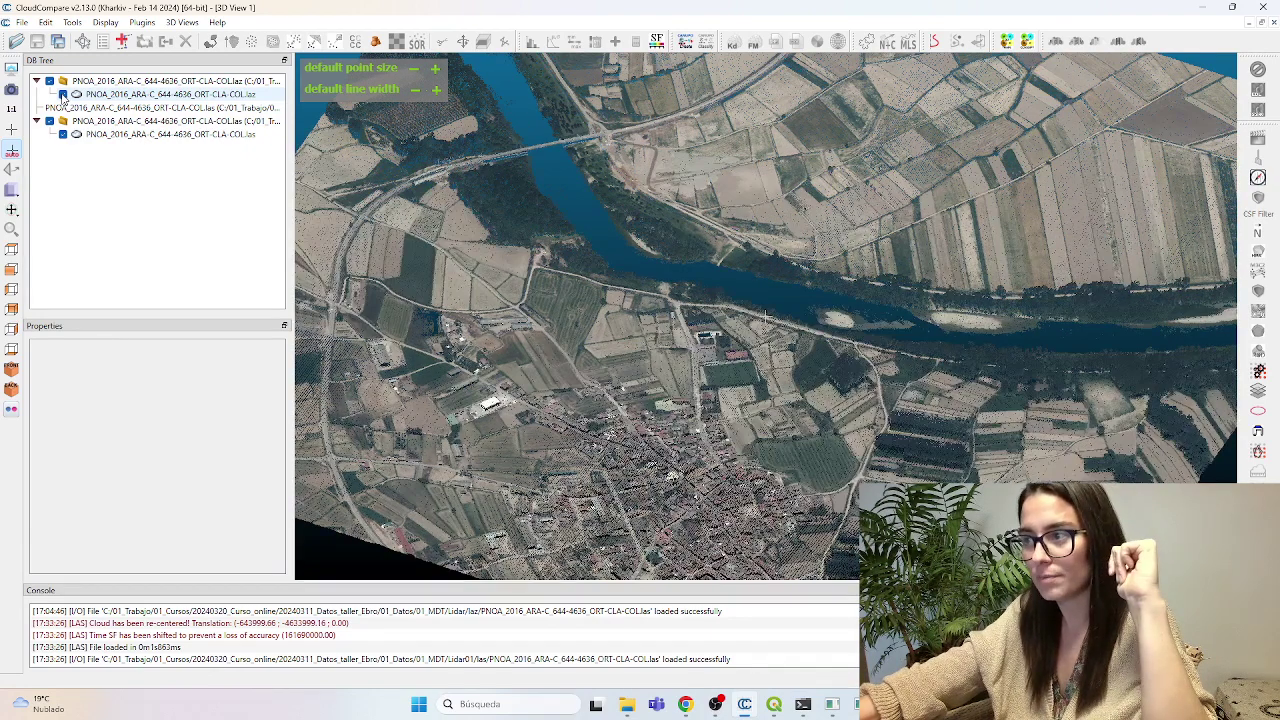
pyautogui.click(62, 94)
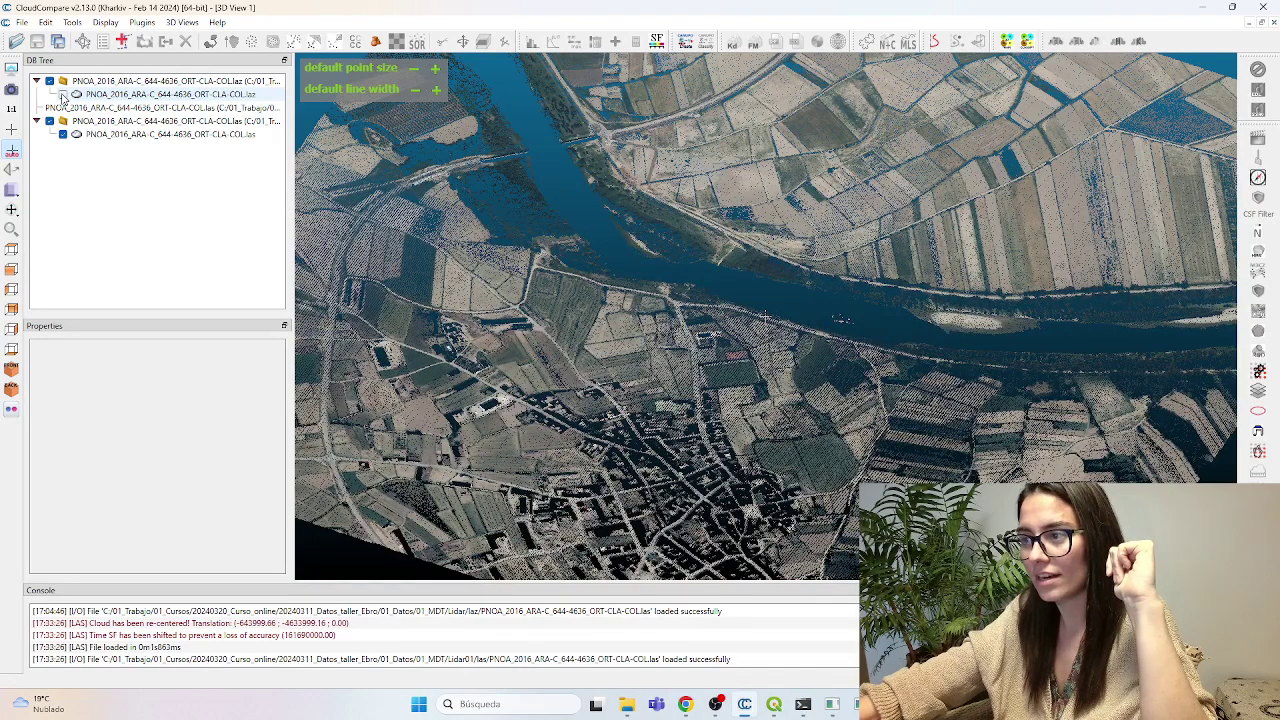
pyautogui.click(62, 94)
pyautogui.click(62, 94)
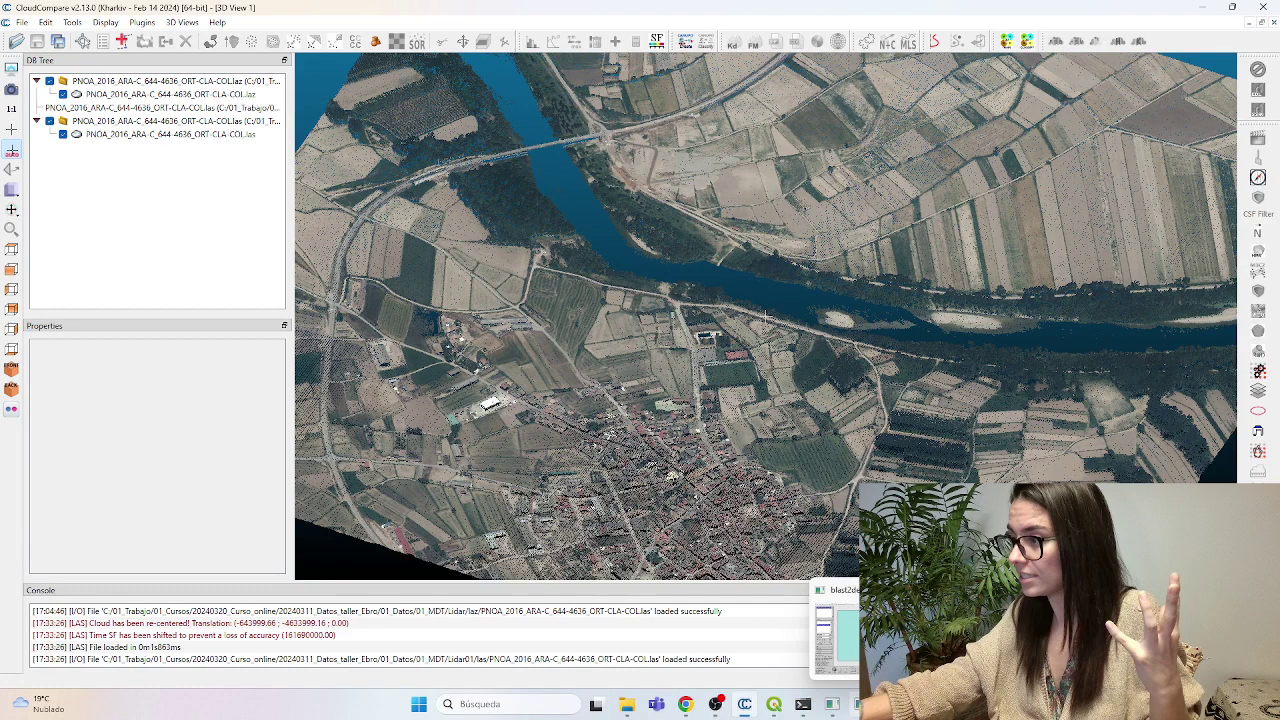
# Step: Close the extra las2las and blast2dem windows, leaving one las2las tool open
pyautogui.click(834, 706)
pyautogui.click(818, 642)
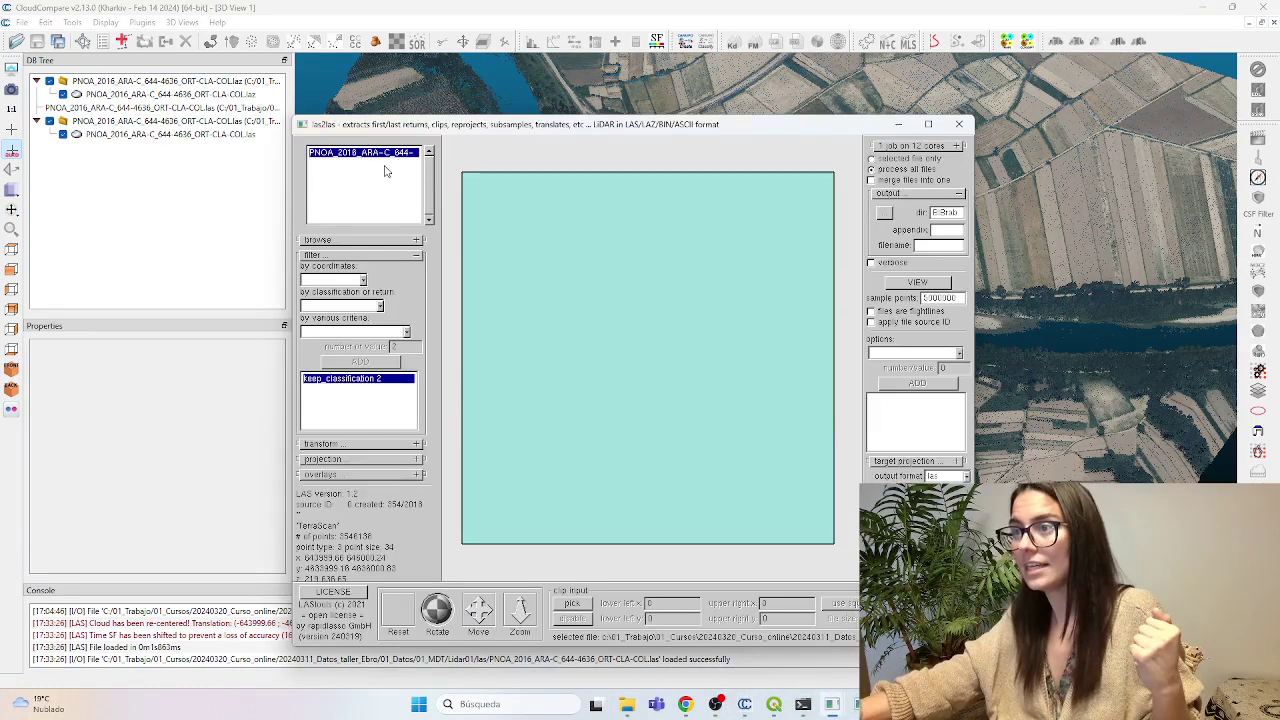
pyautogui.click(960, 124)
pyautogui.moveTo(834, 706)
pyautogui.click(818, 642)
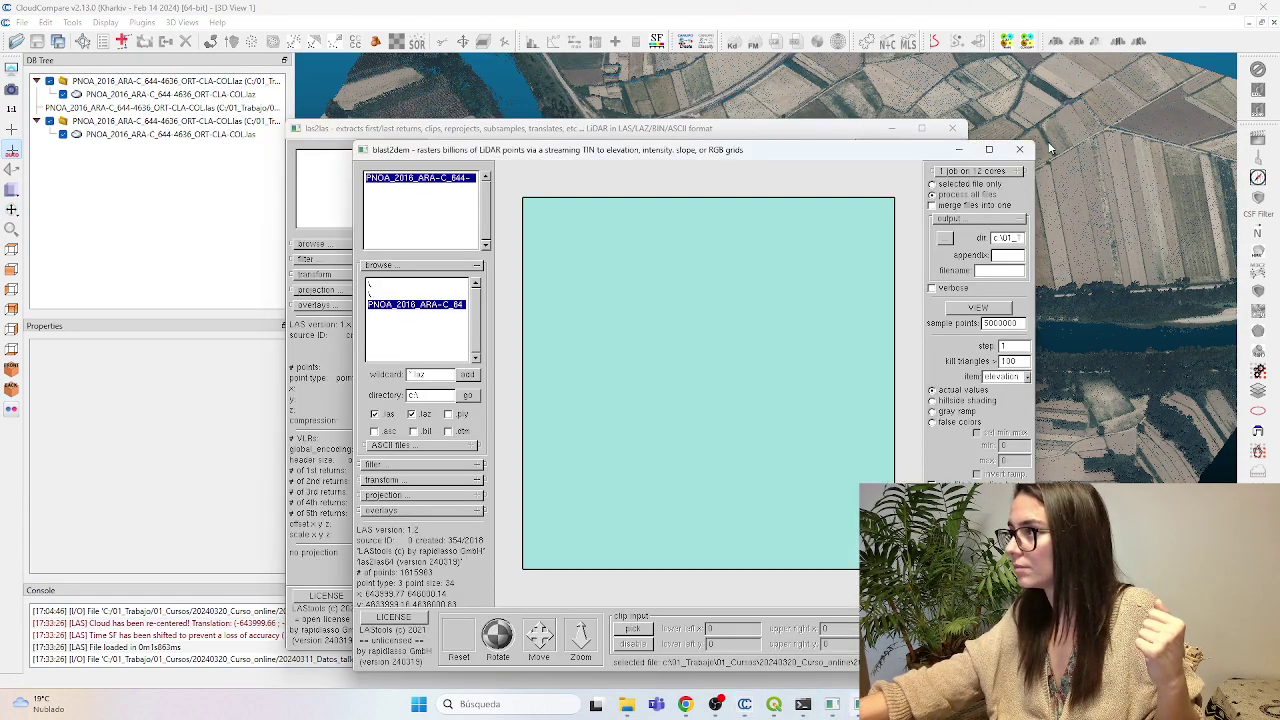
pyautogui.click(1019, 149)
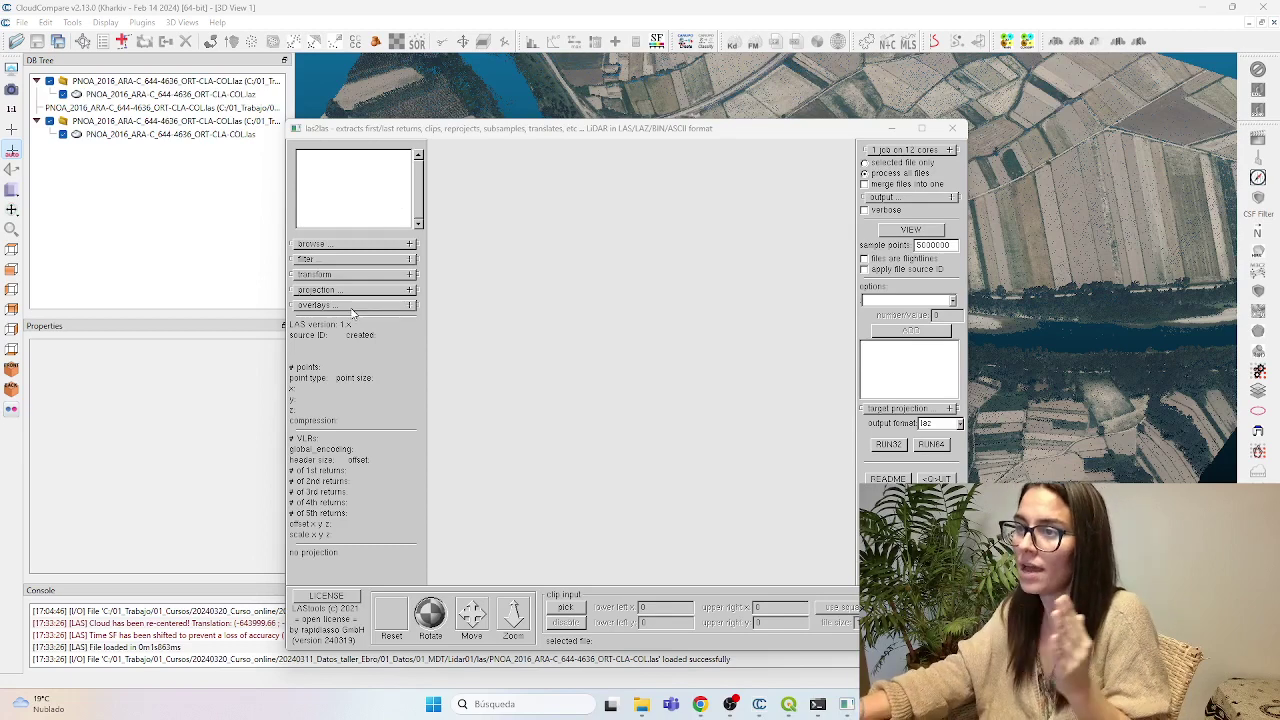
# Step: Browse from C: through 01_Cursos, 01_Datos and Lidar01 to las, and load the PNOA .las tile
pyautogui.click(328, 247)
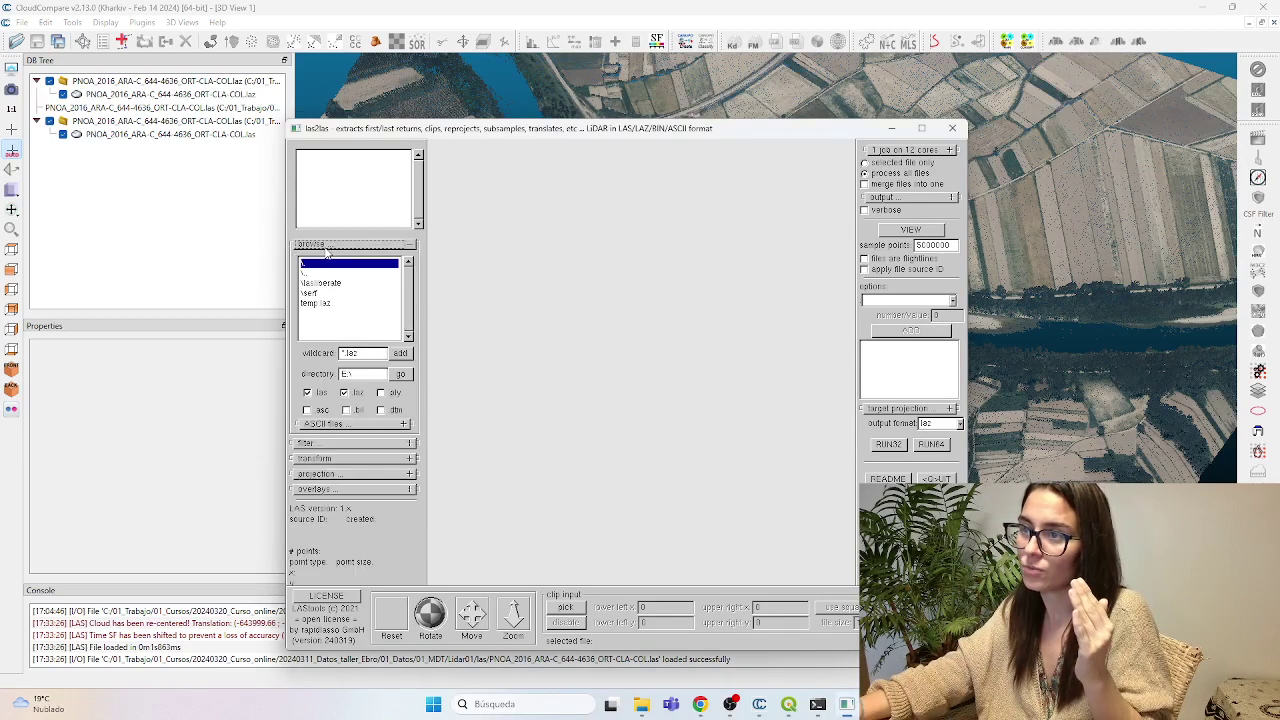
pyautogui.click(343, 373)
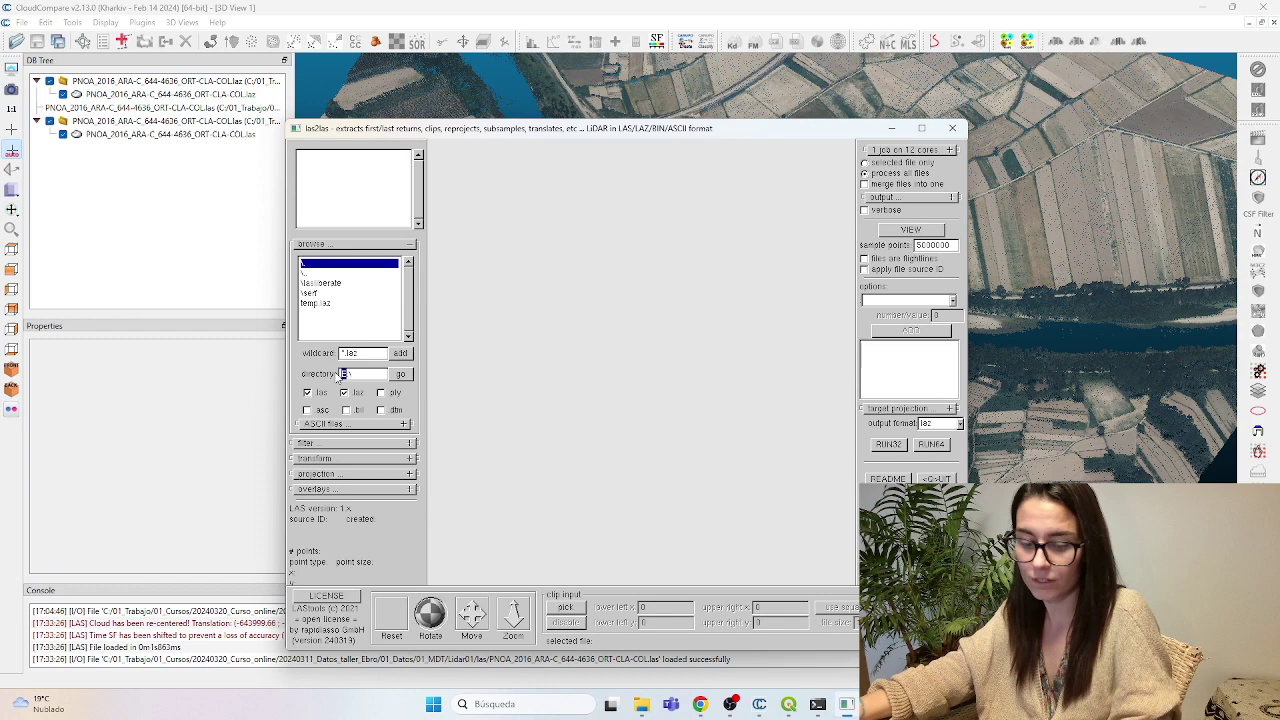
pyautogui.click(393, 376)
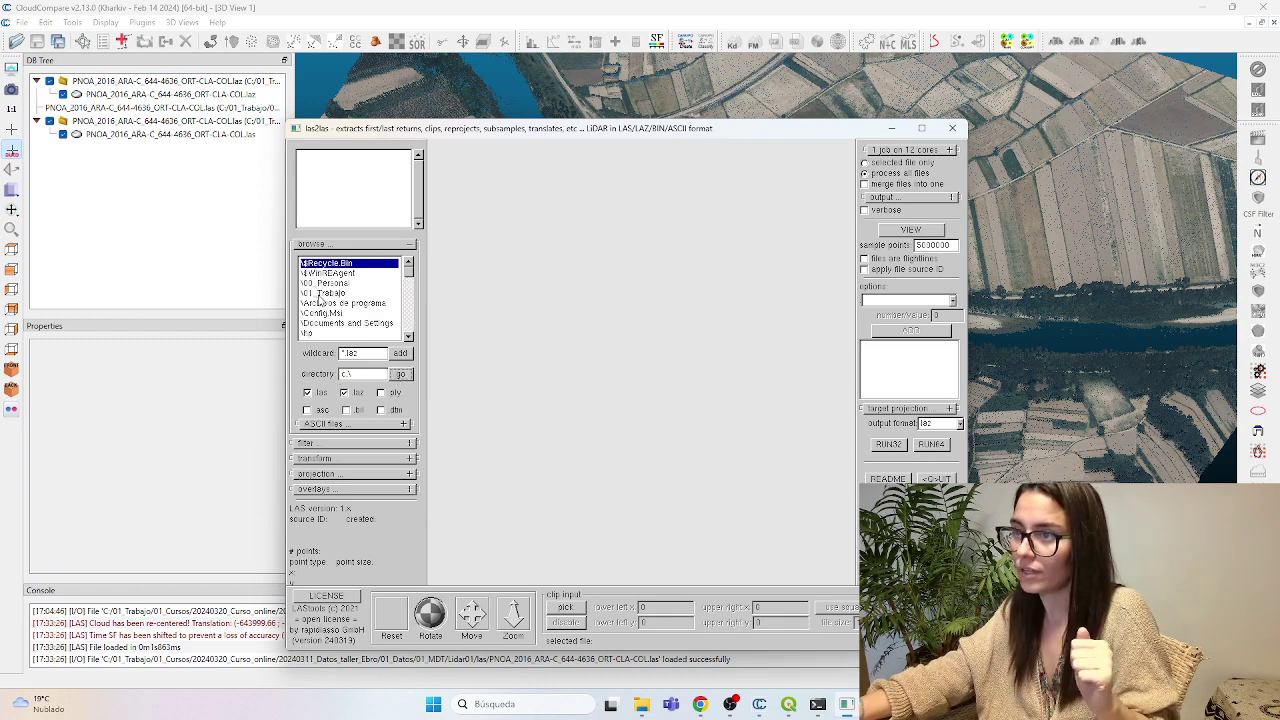
pyautogui.doubleClick(320, 300)
pyautogui.doubleClick(322, 293)
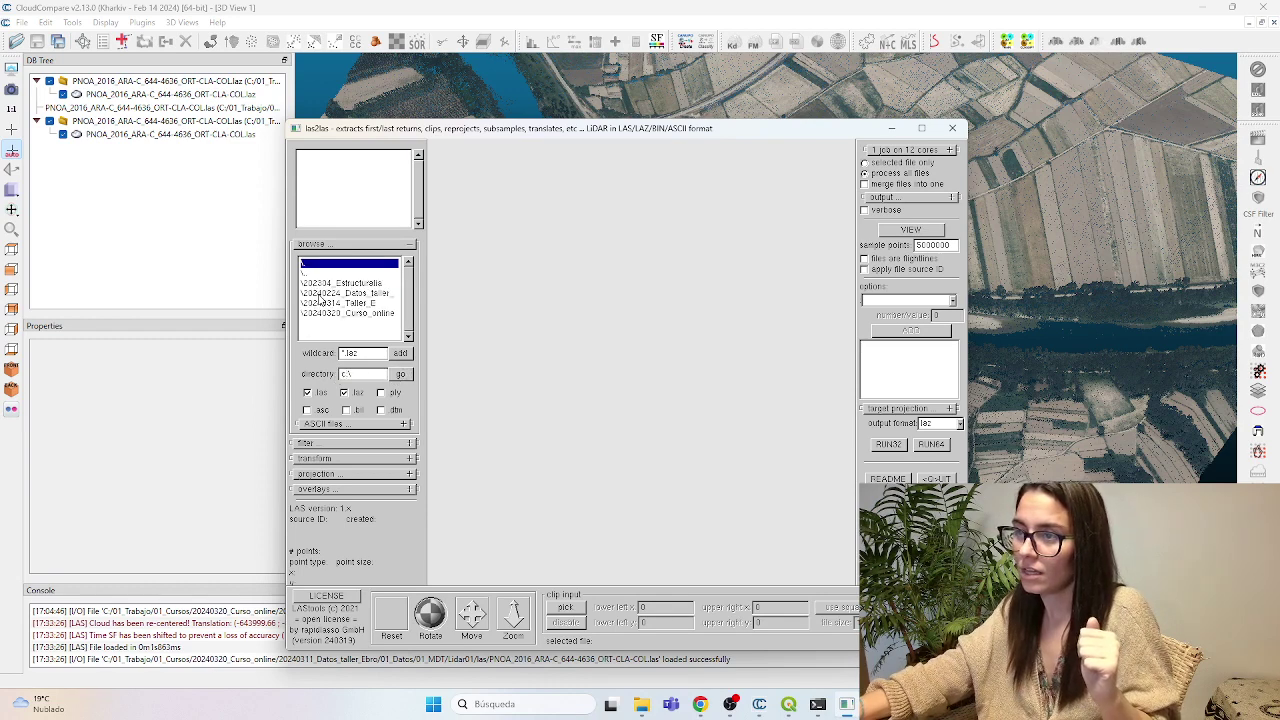
pyautogui.doubleClick(334, 313)
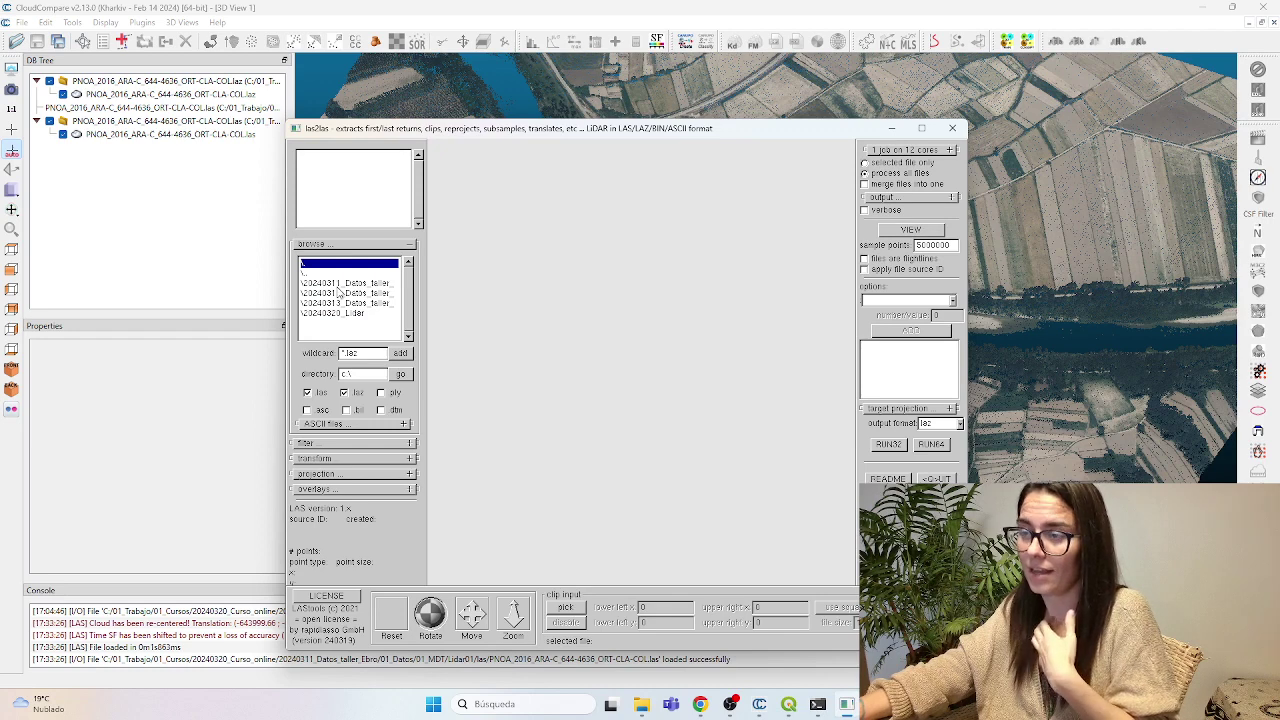
pyautogui.doubleClick(340, 291)
pyautogui.doubleClick(339, 290)
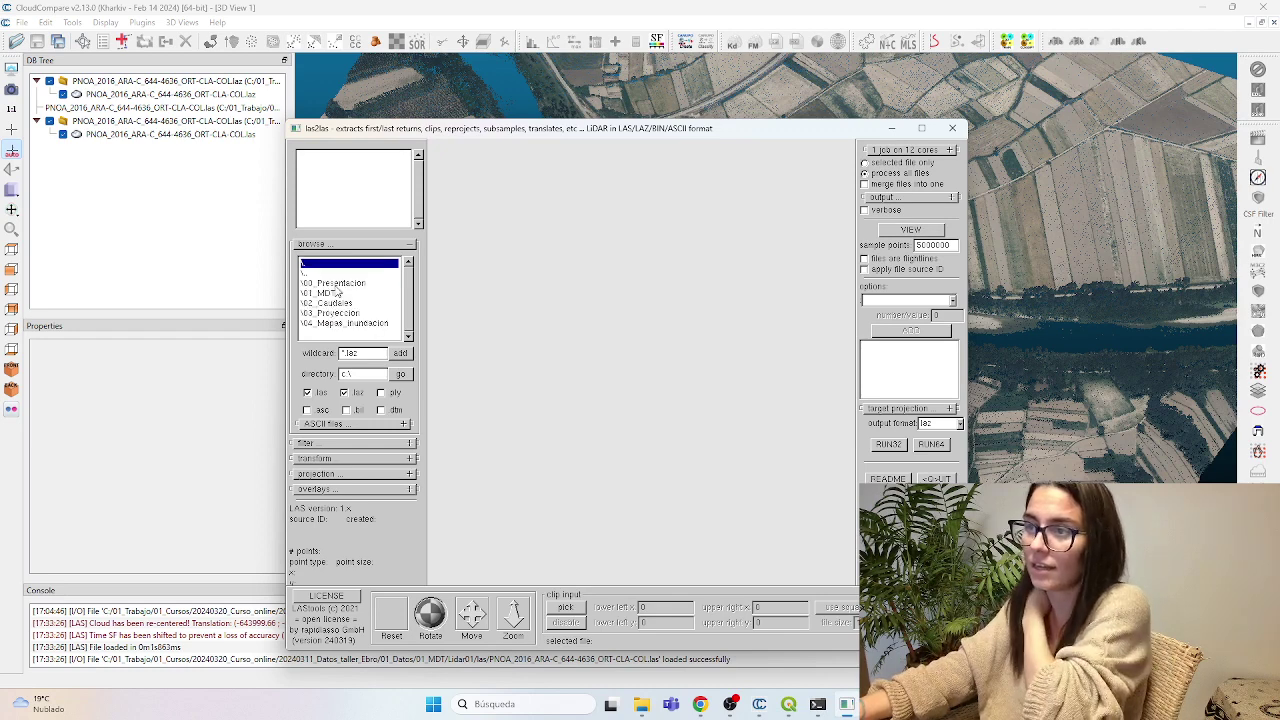
pyautogui.doubleClick(339, 291)
pyautogui.doubleClick(315, 288)
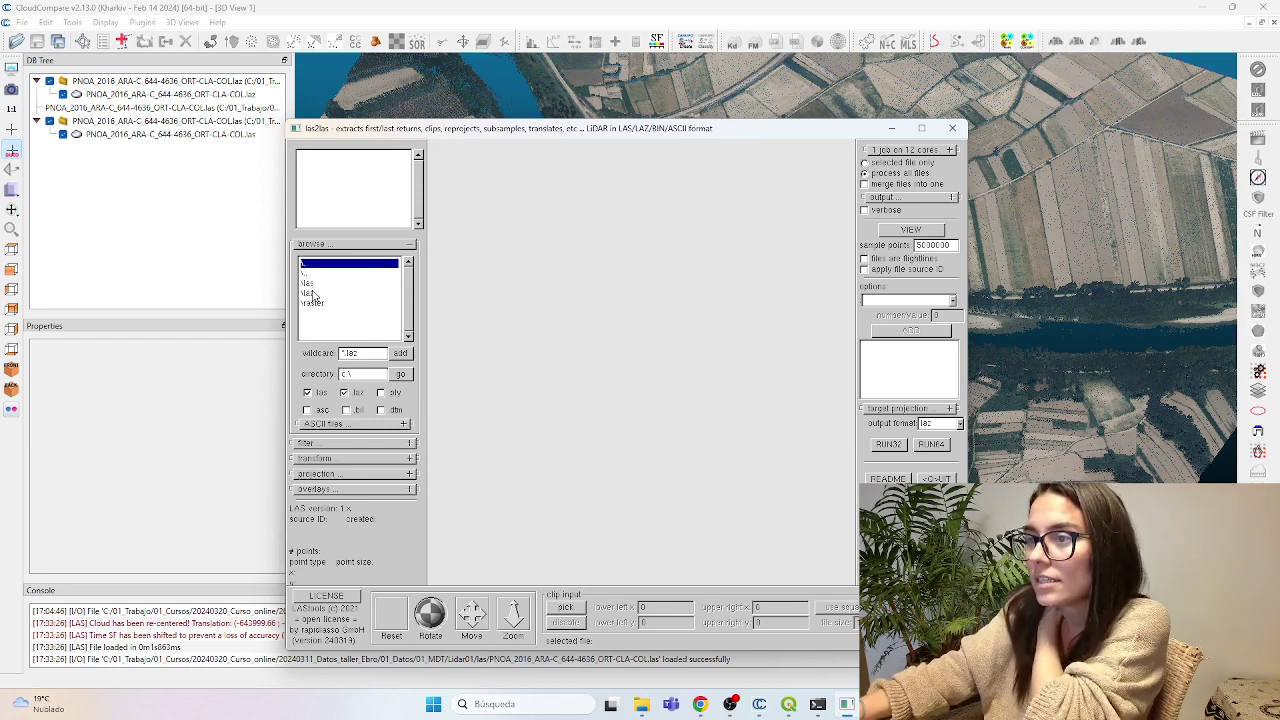
pyautogui.doubleClick(314, 288)
pyautogui.doubleClick(315, 284)
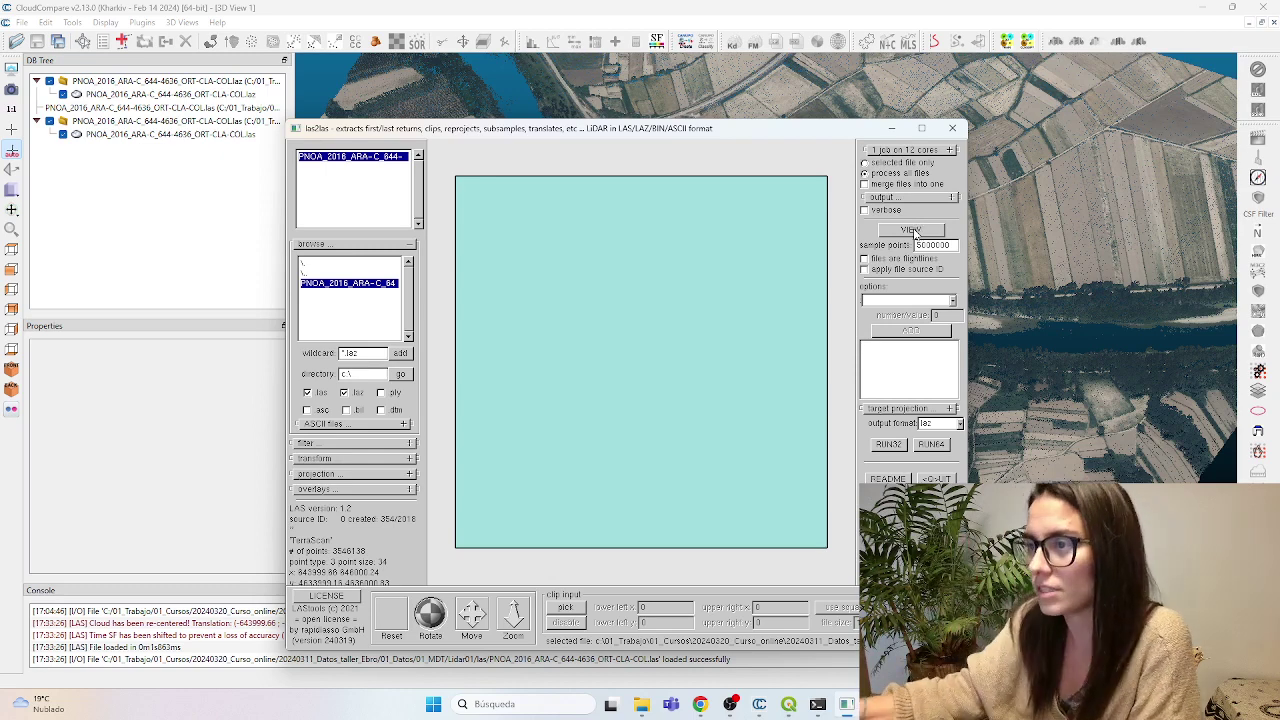
# Step: Set a keep_classification filter with value 2, then view Chrome's lidar classification code table
pyautogui.click(334, 245)
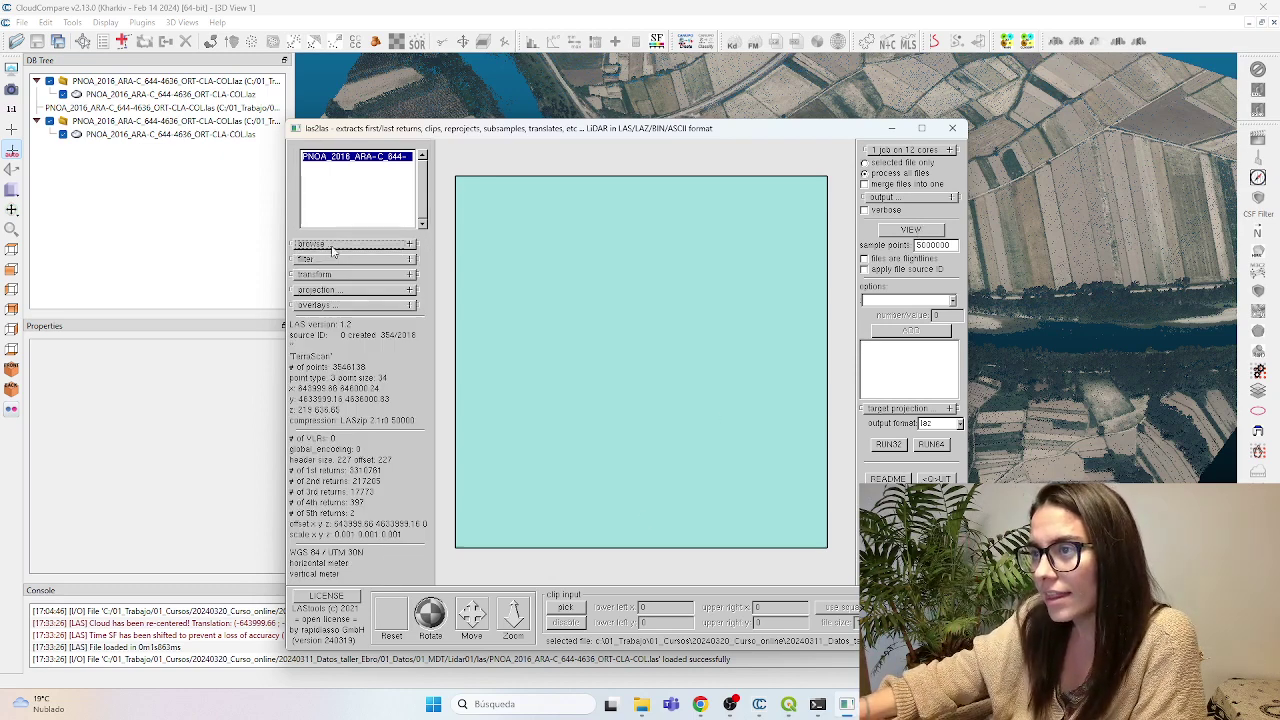
pyautogui.click(328, 260)
pyautogui.click(358, 310)
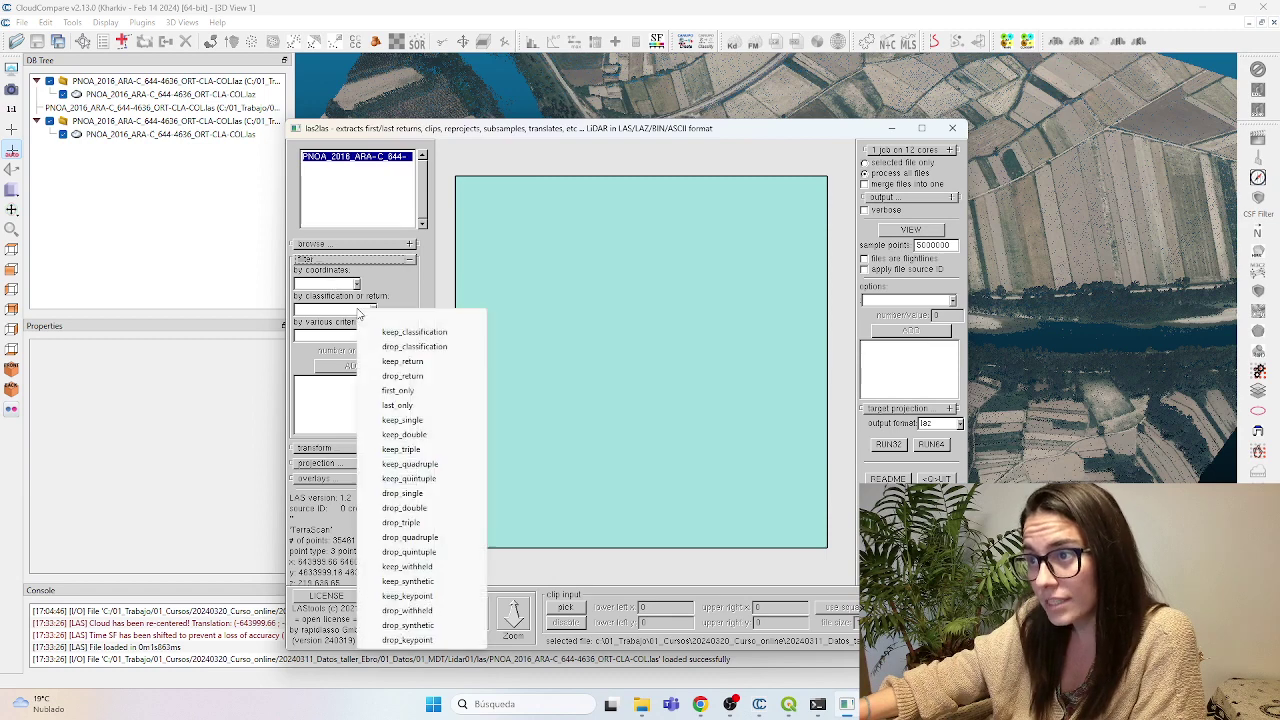
pyautogui.click(390, 333)
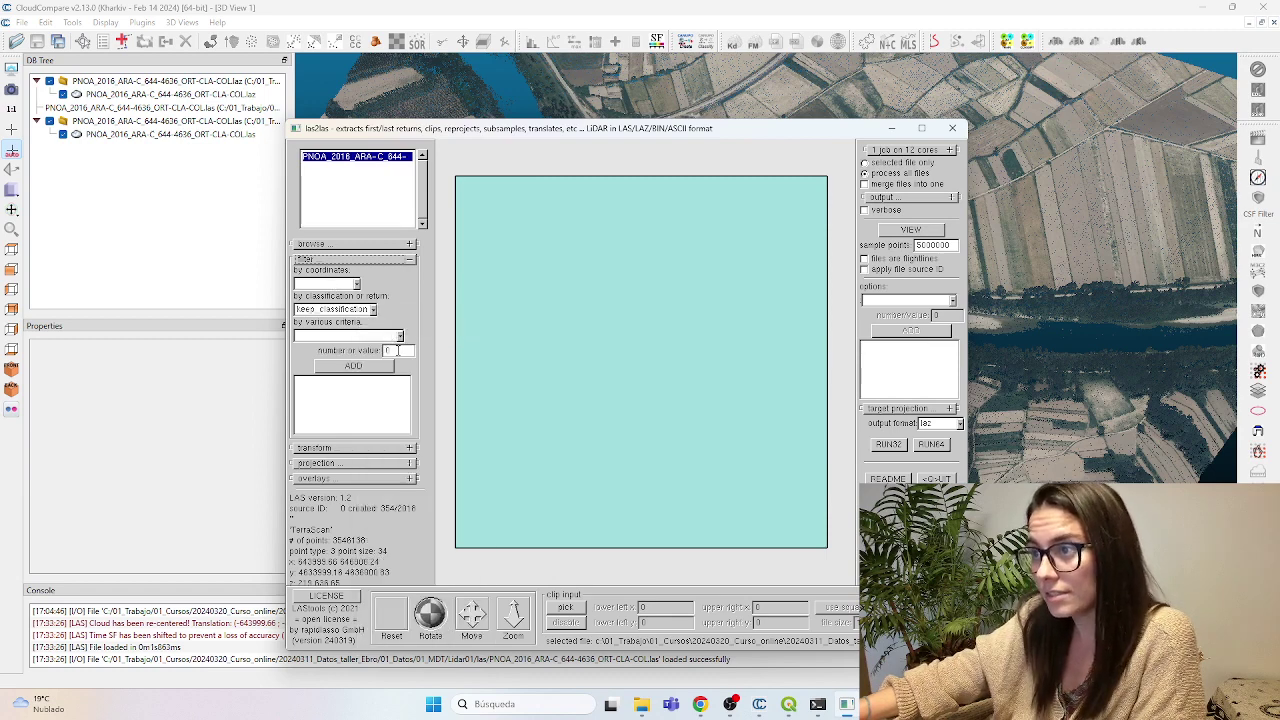
pyautogui.write('2')
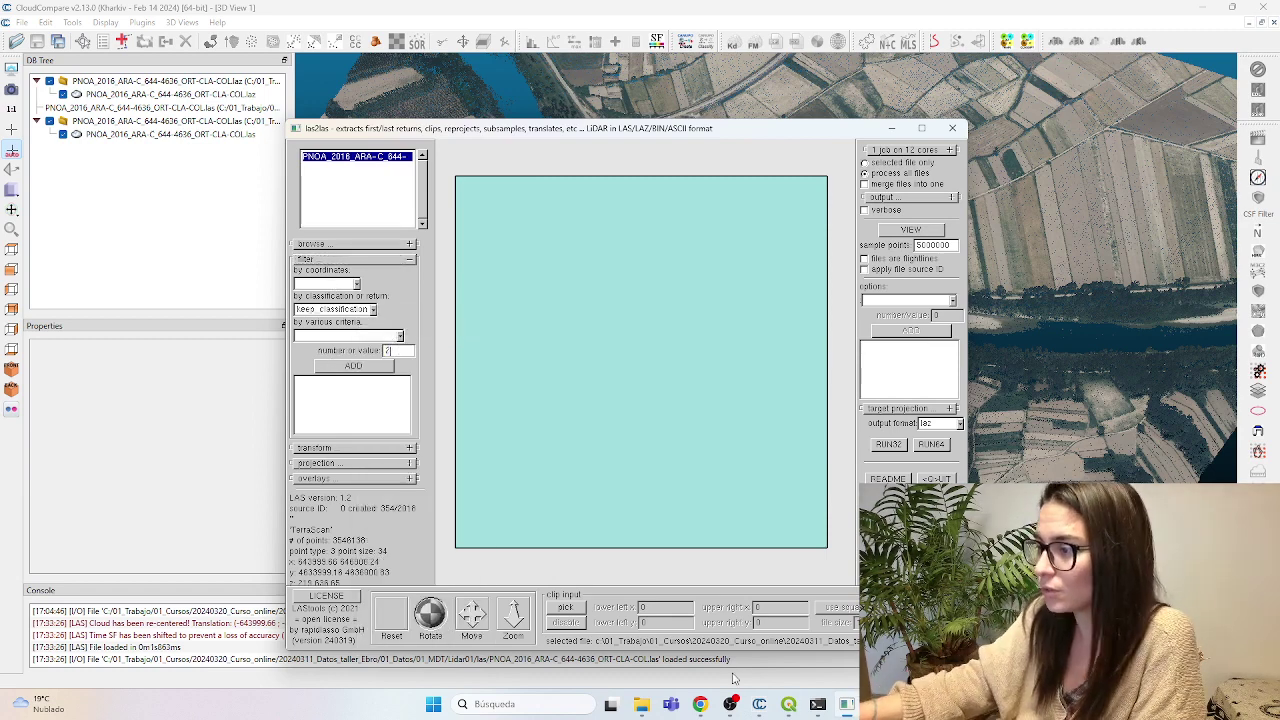
pyautogui.click(700, 704)
pyautogui.click(706, 12)
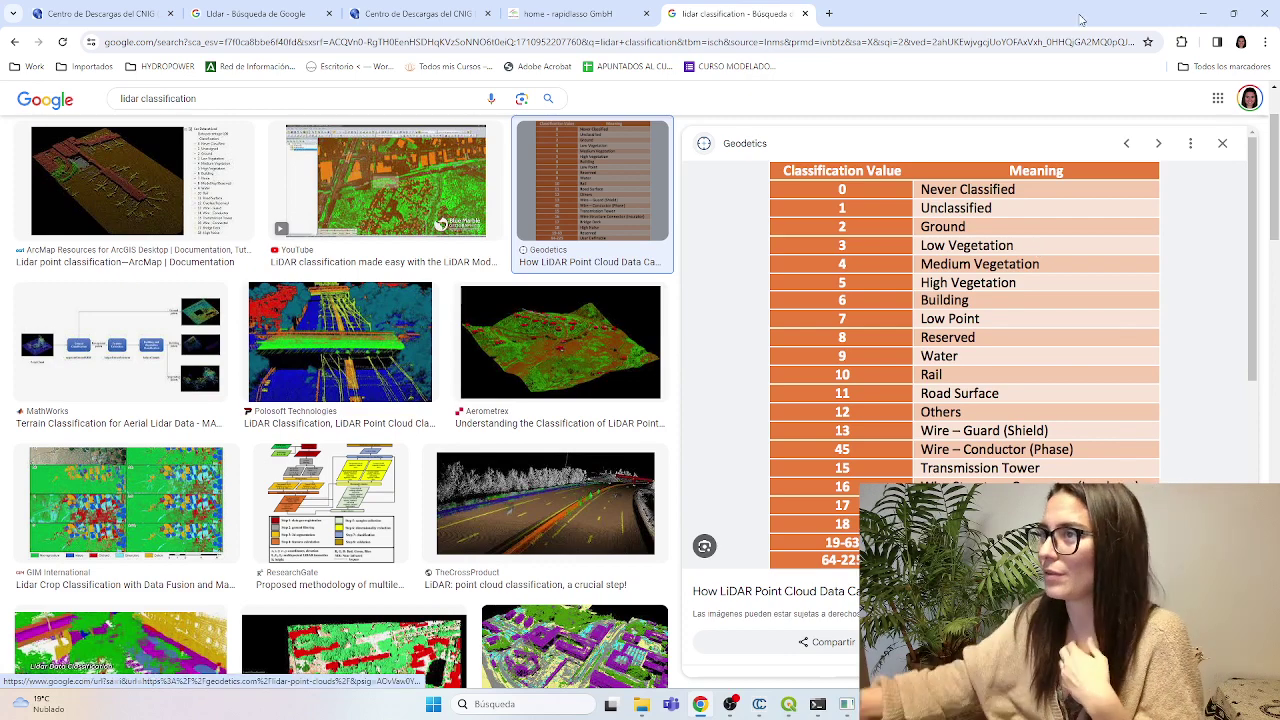
# Step: Add the keep_classification 2 filter and set the output directory to the current folder
pyautogui.click(1203, 13)
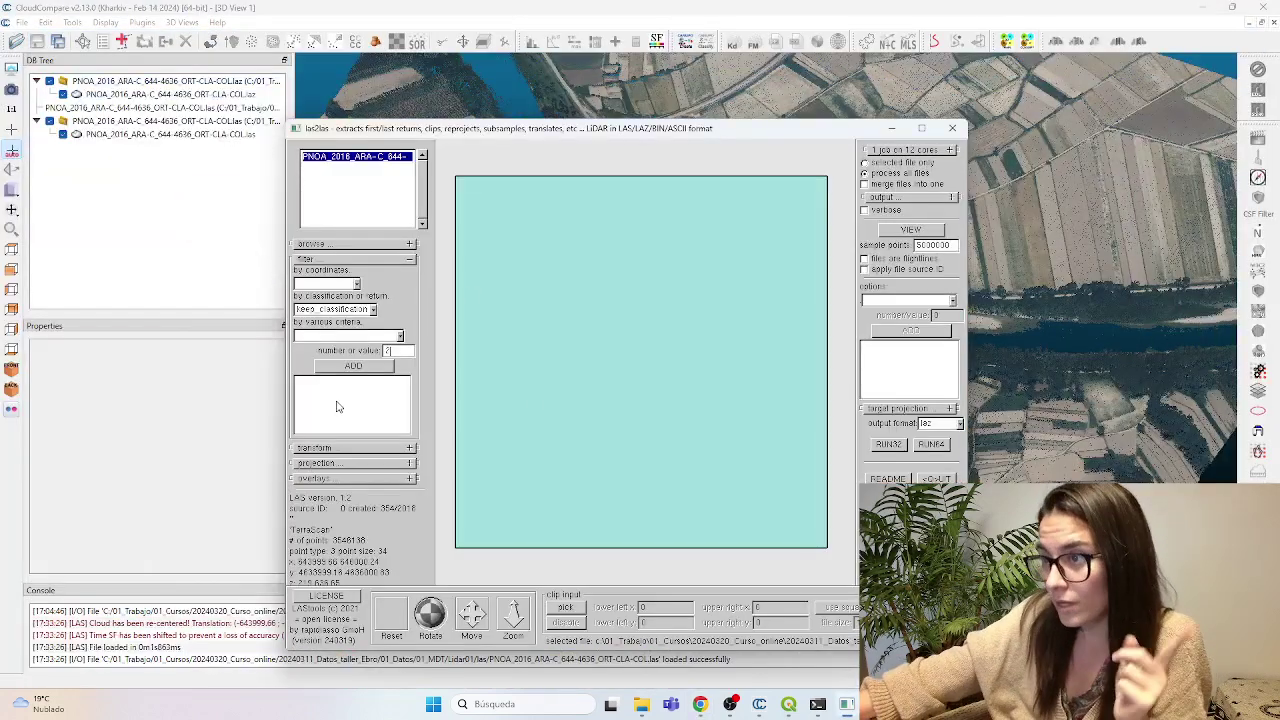
pyautogui.click(347, 368)
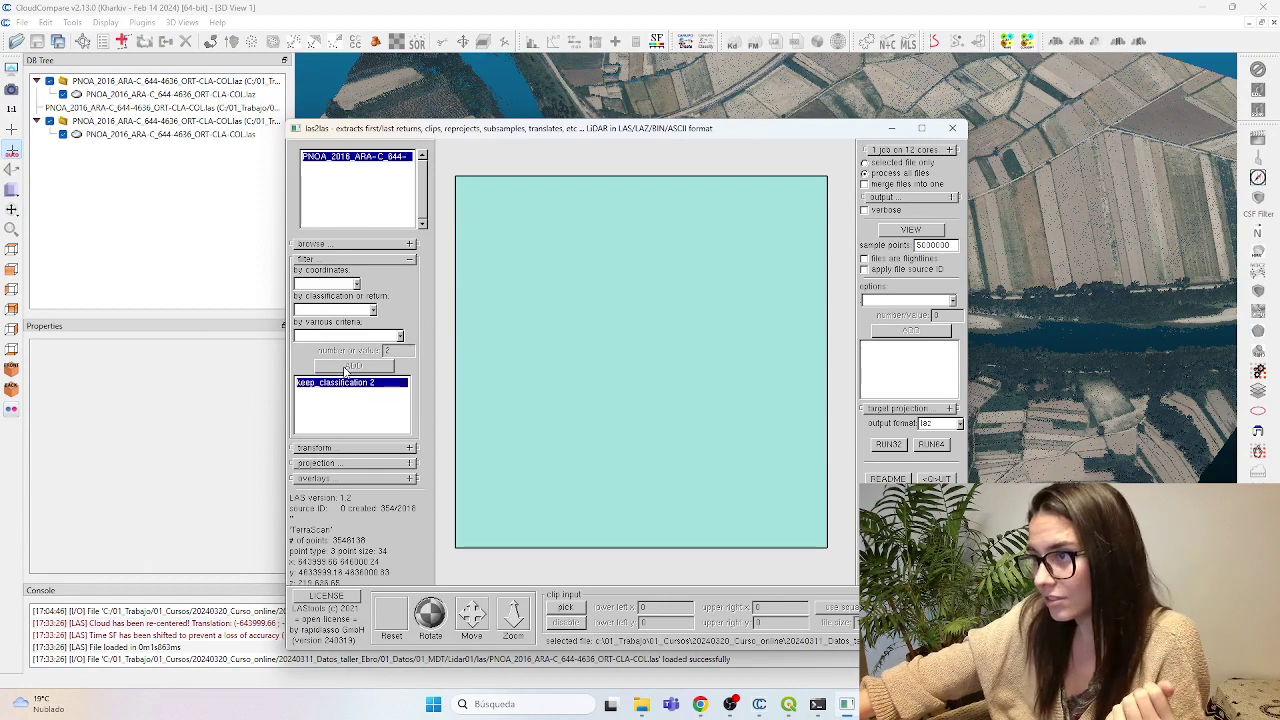
pyautogui.click(896, 200)
pyautogui.click(879, 218)
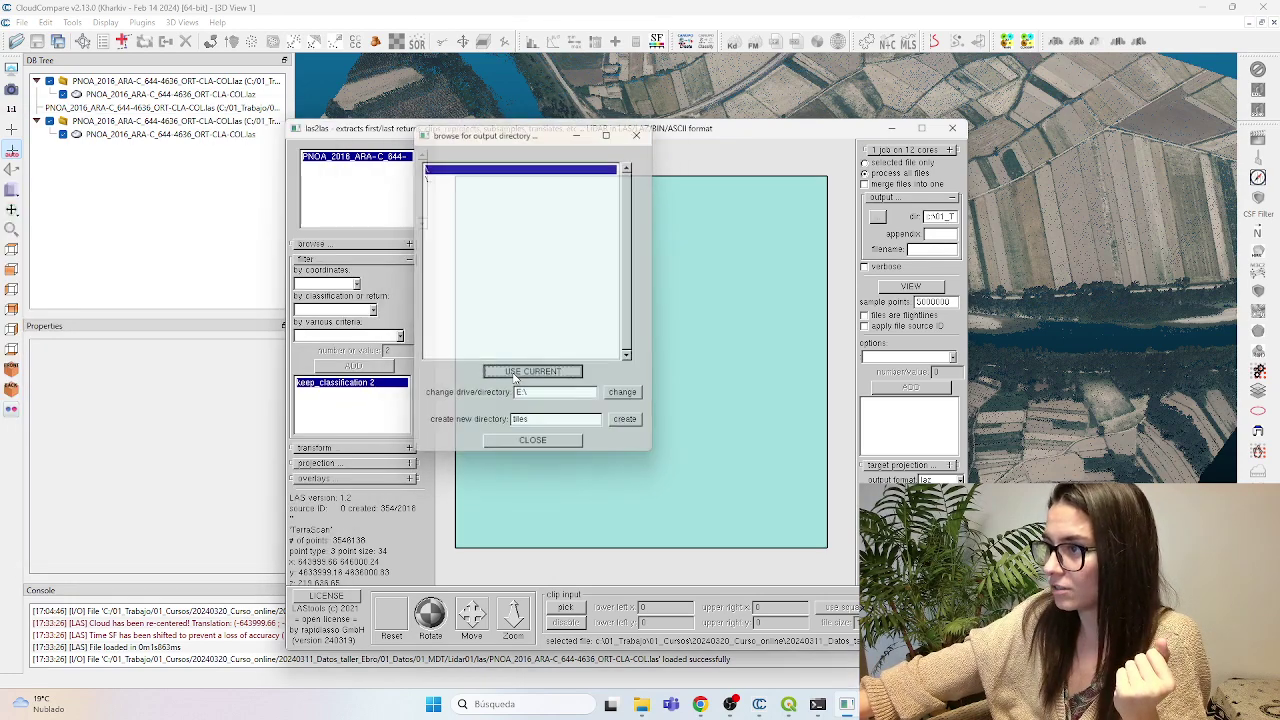
pyautogui.click(516, 373)
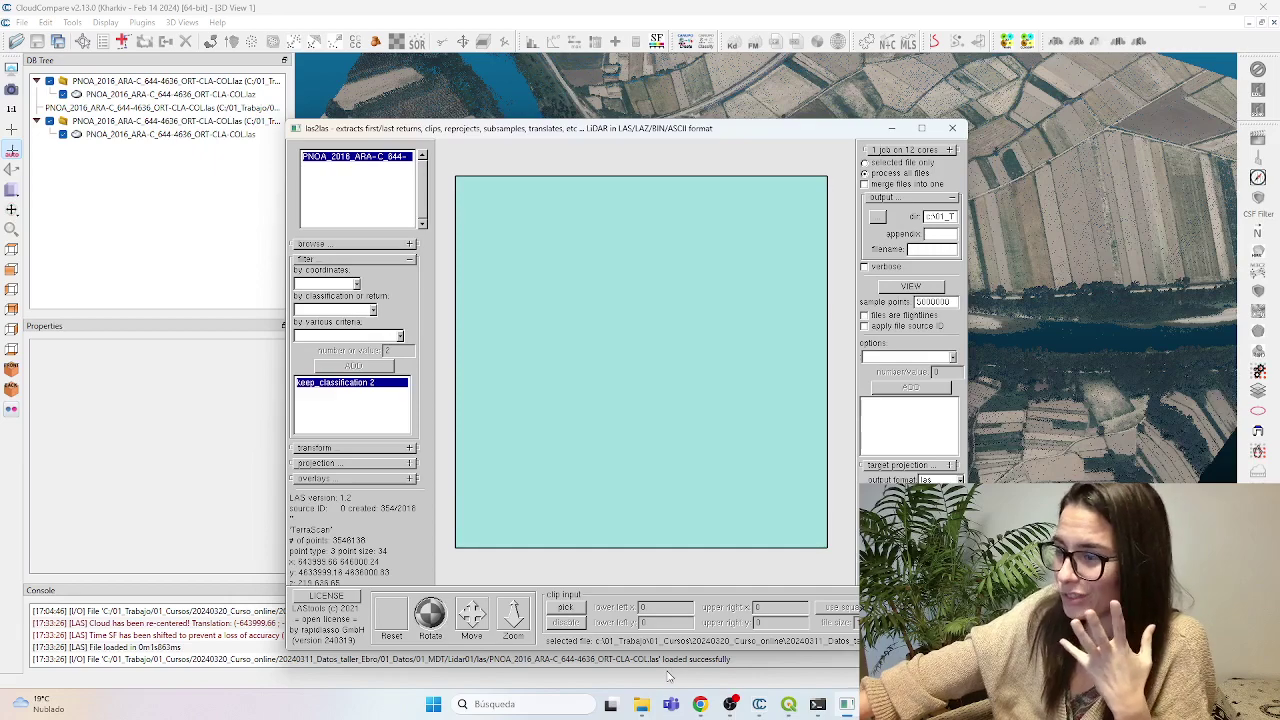
# Step: Compare the .laz and .las tile file sizes in the Lidar folders, then minimize Explorer
pyautogui.click(641, 704)
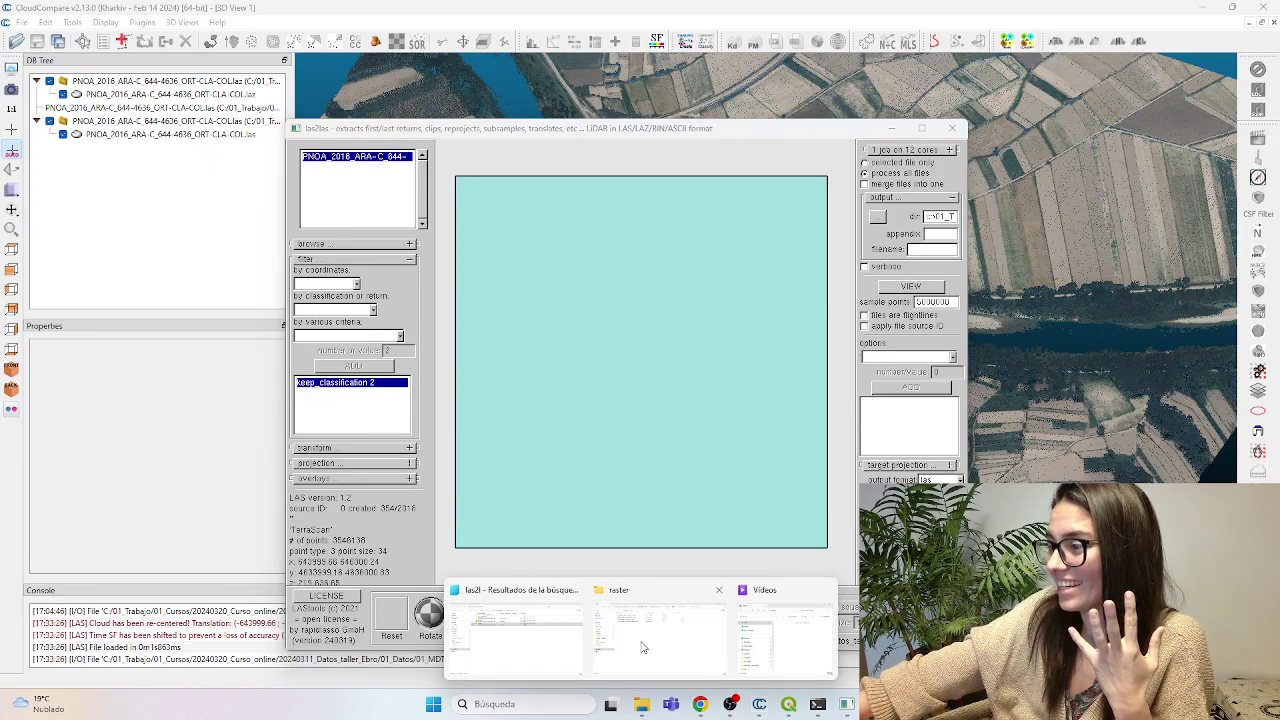
pyautogui.click(643, 648)
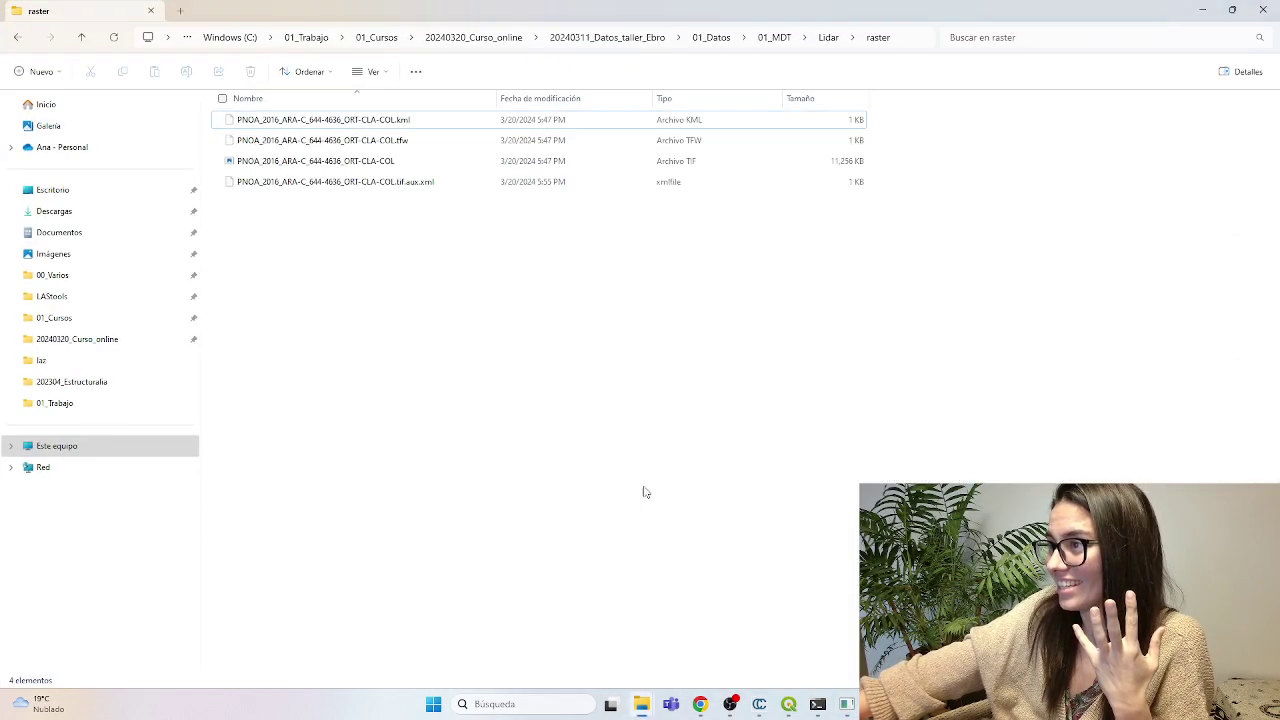
pyautogui.click(827, 38)
pyautogui.doubleClick(260, 139)
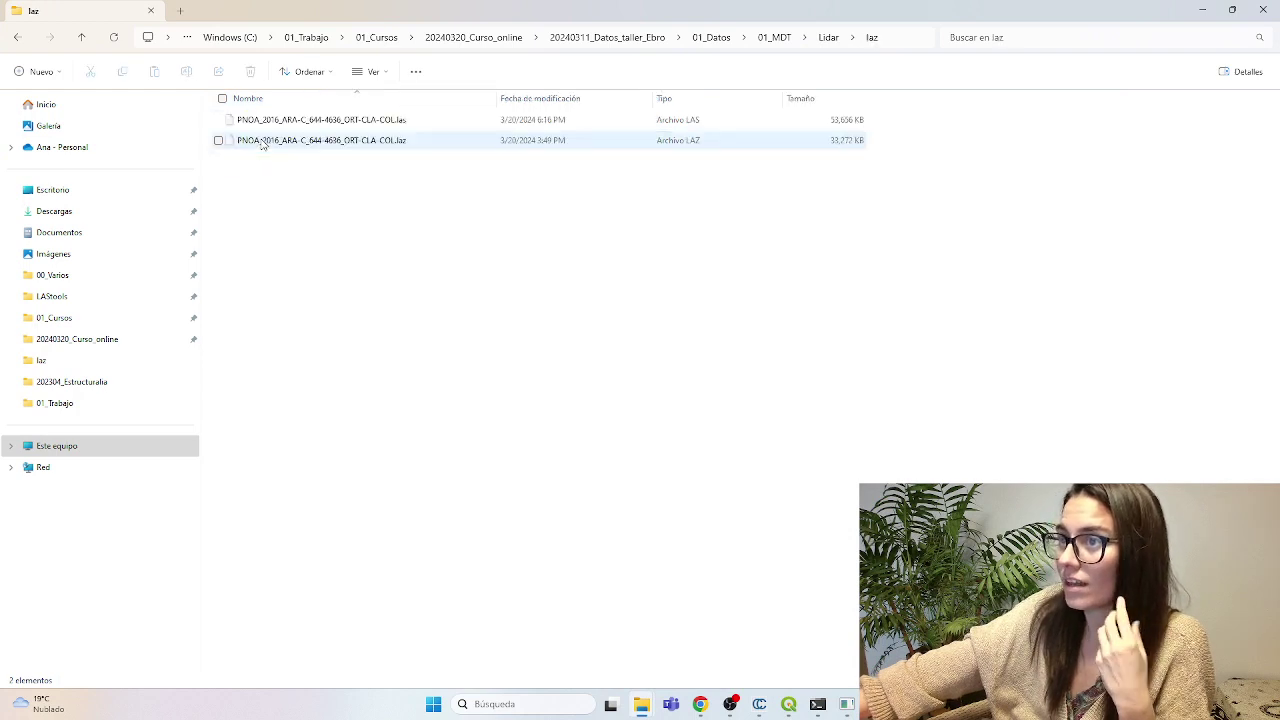
pyautogui.click(350, 140)
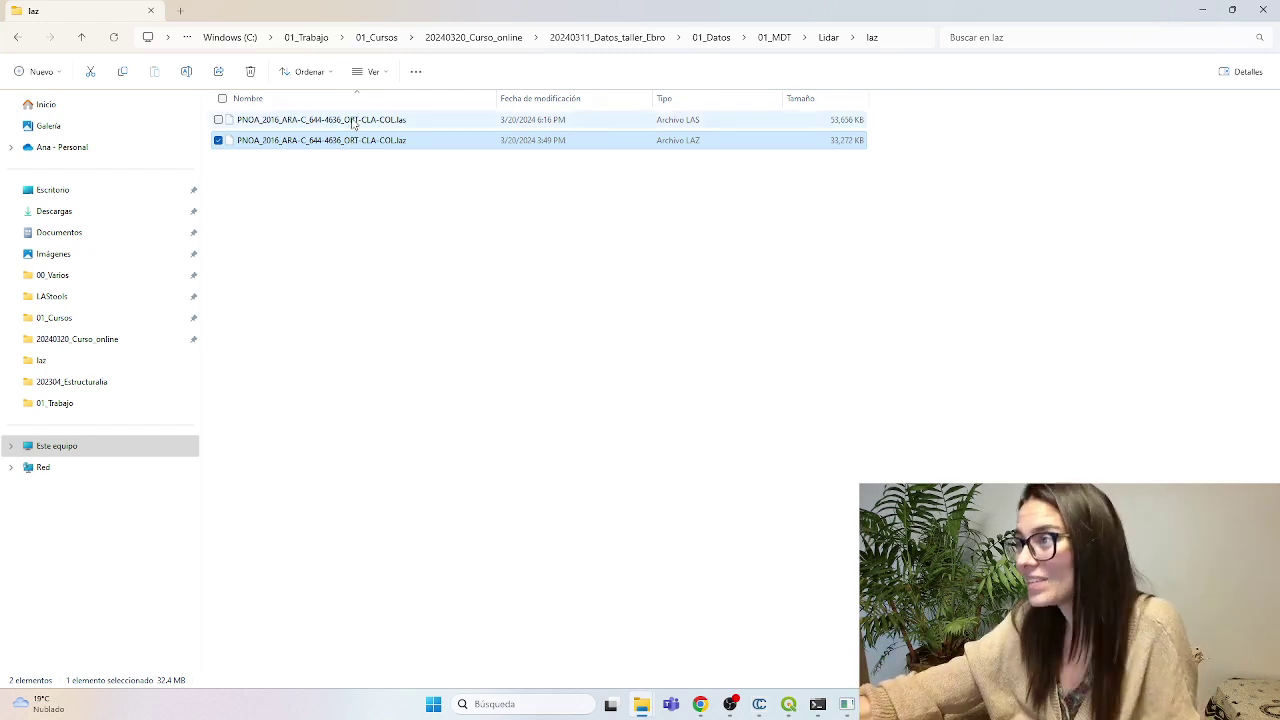
pyautogui.click(352, 121)
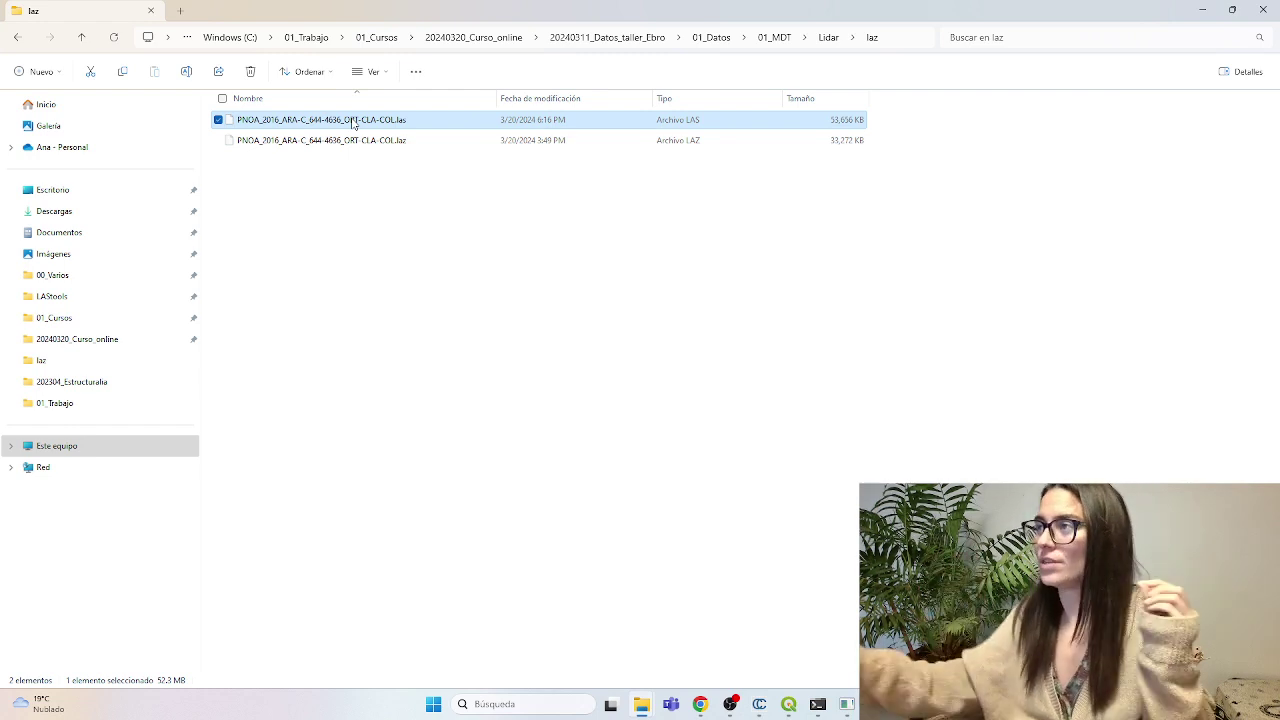
pyautogui.click(829, 38)
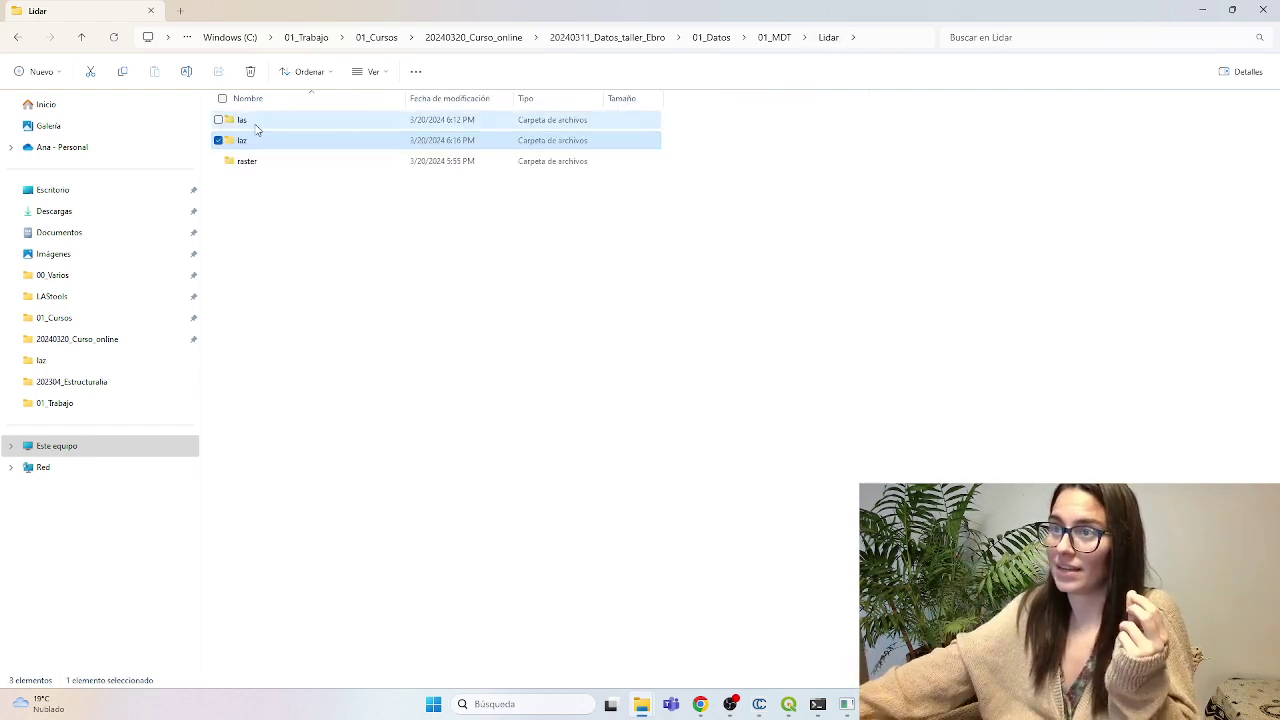
pyautogui.doubleClick(256, 124)
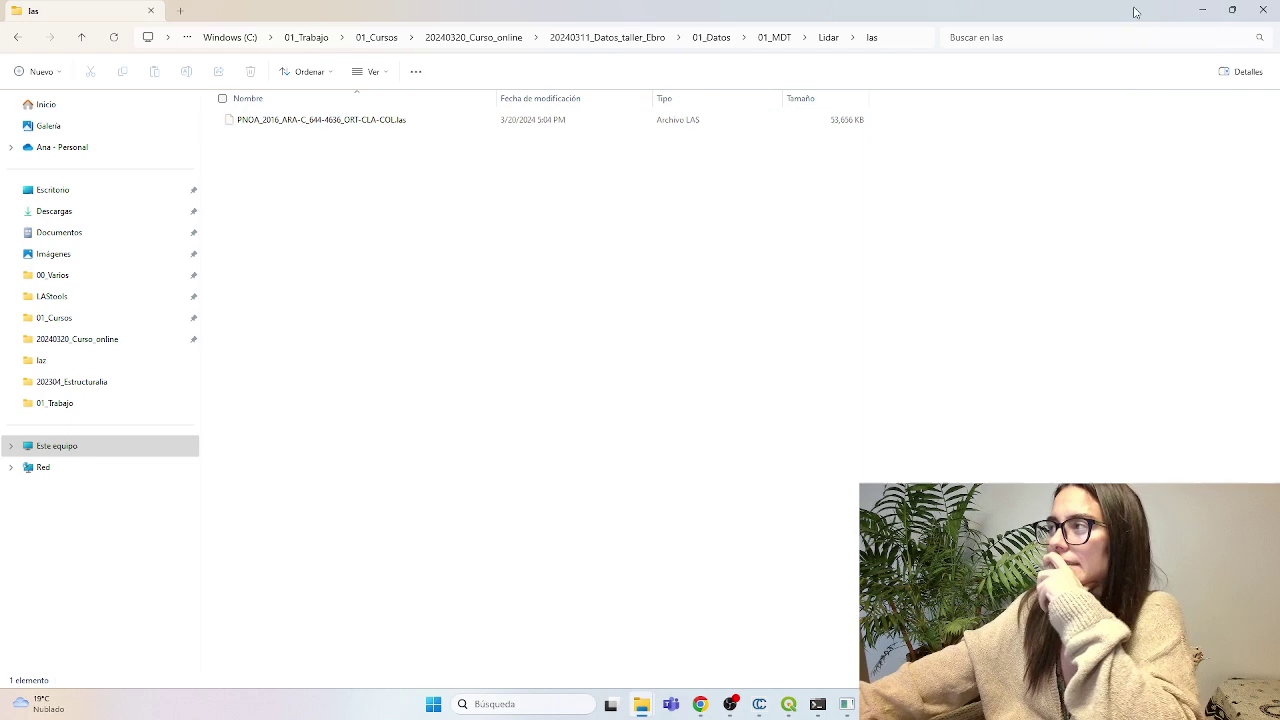
pyautogui.click(1201, 12)
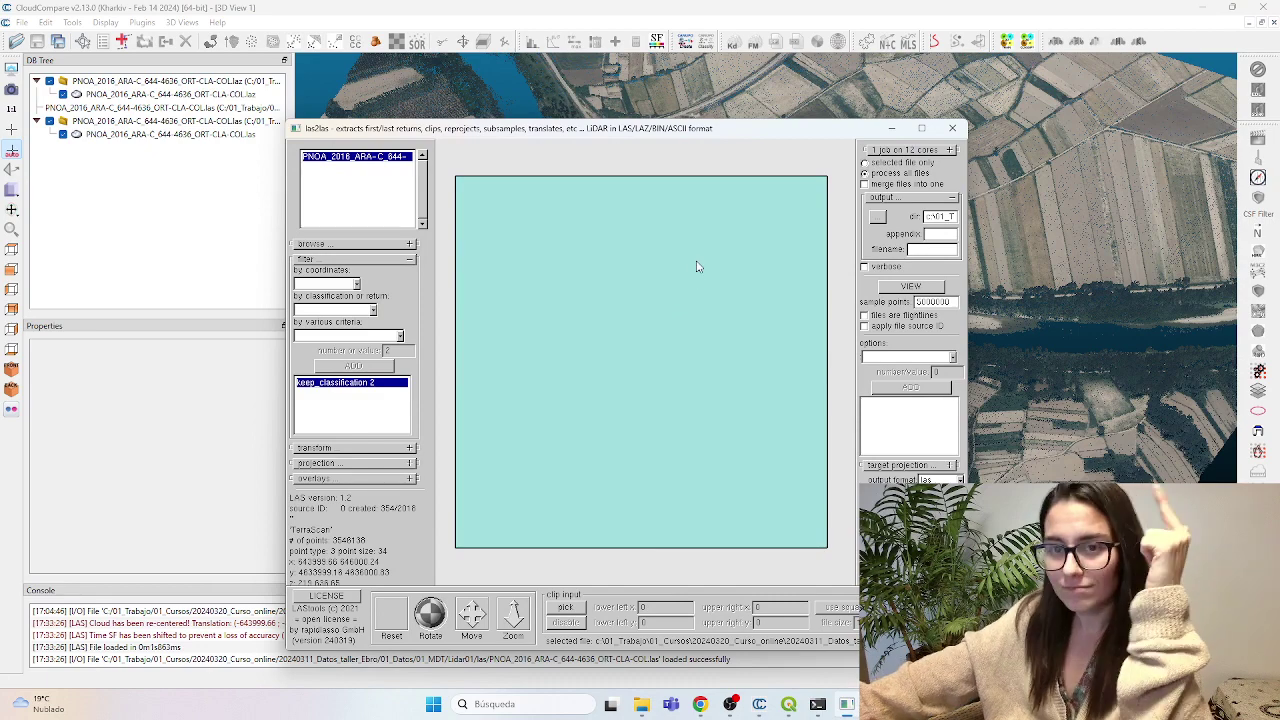
# Step: Minimize las2las and uncheck the .laz cloud so only the .las cloud shows
pyautogui.click(891, 128)
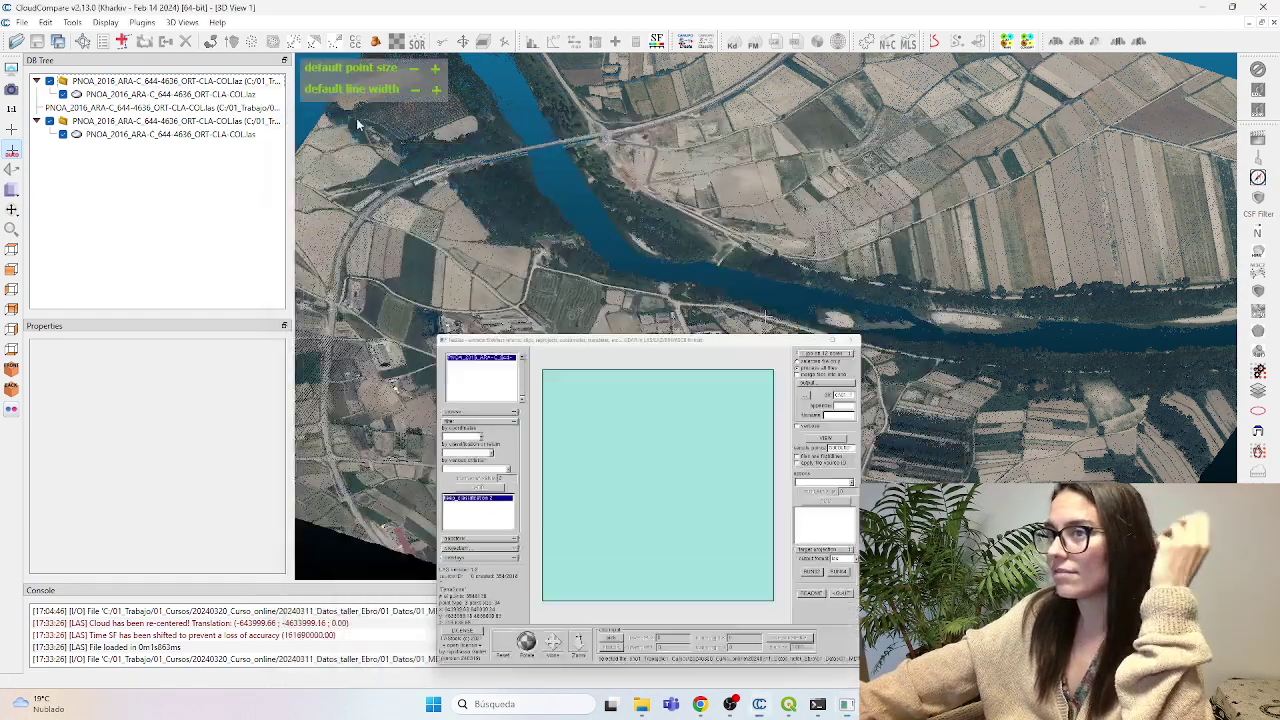
pyautogui.click(63, 94)
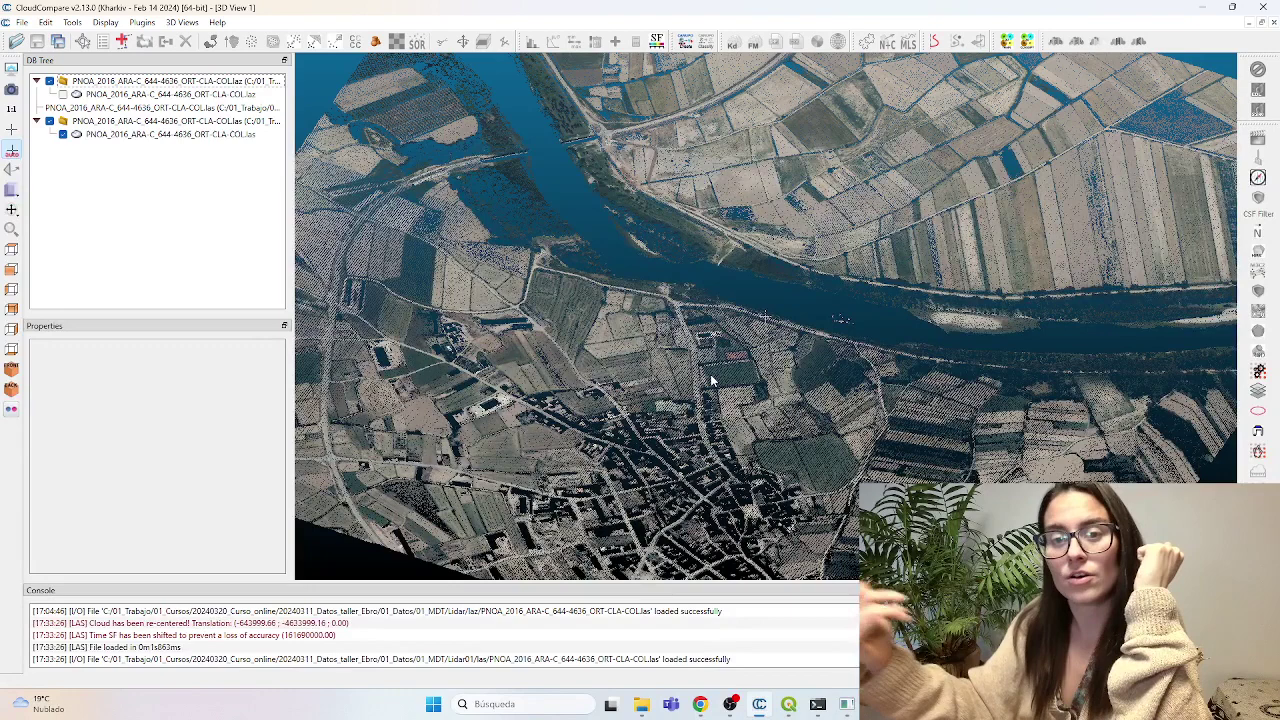
pyautogui.scroll(1, 712, 380)
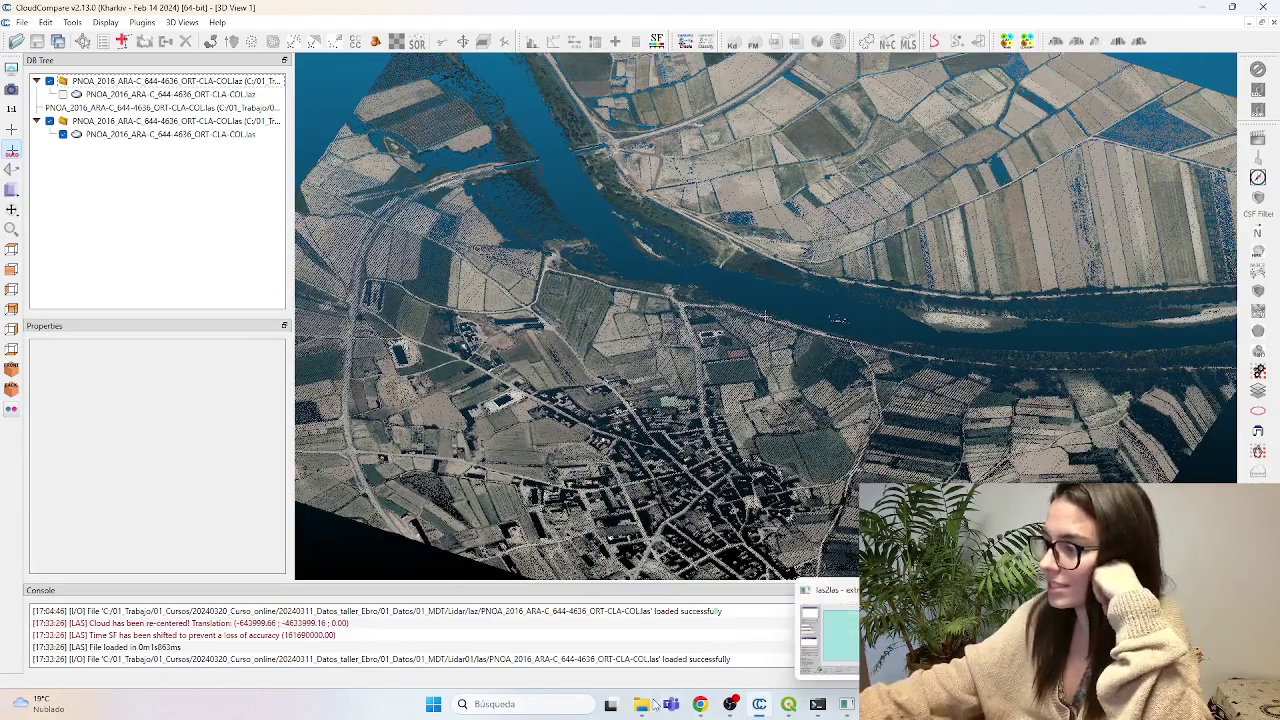
# Step: Search the LAStools bin folder for 'blast2' and launch blast2dem
pyautogui.moveTo(642, 706)
pyautogui.click(527, 640)
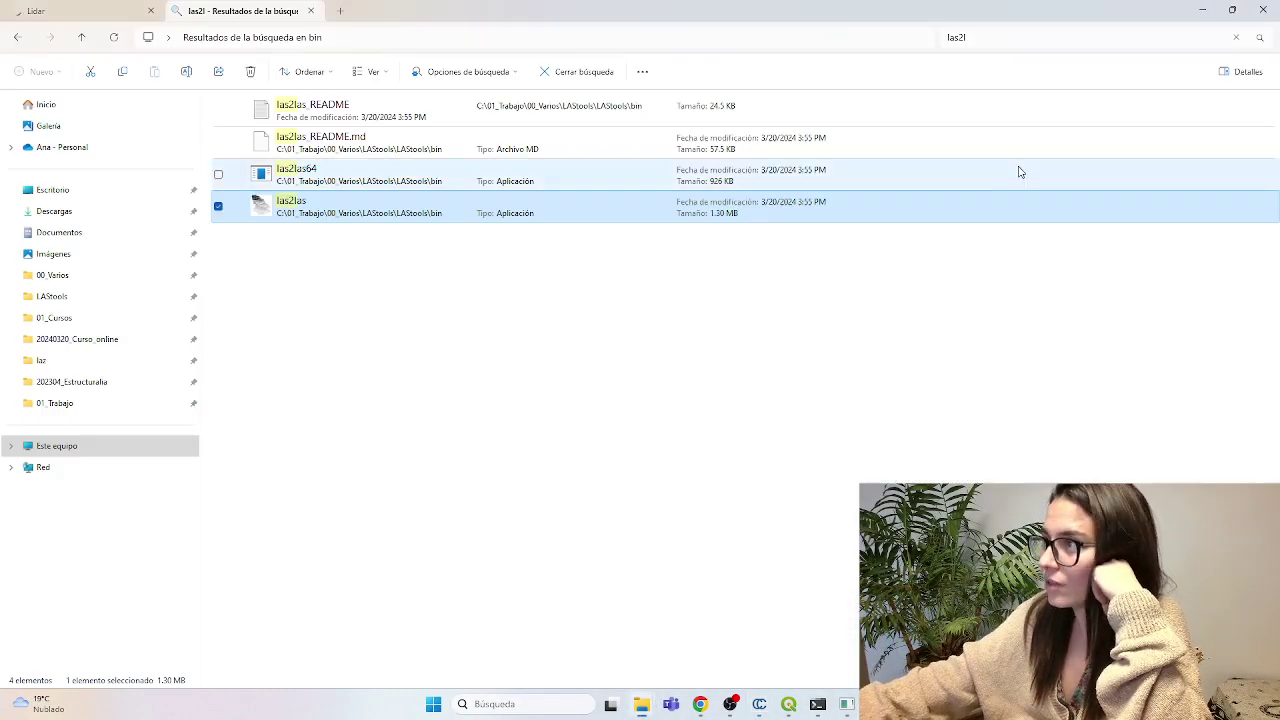
pyautogui.write('b')
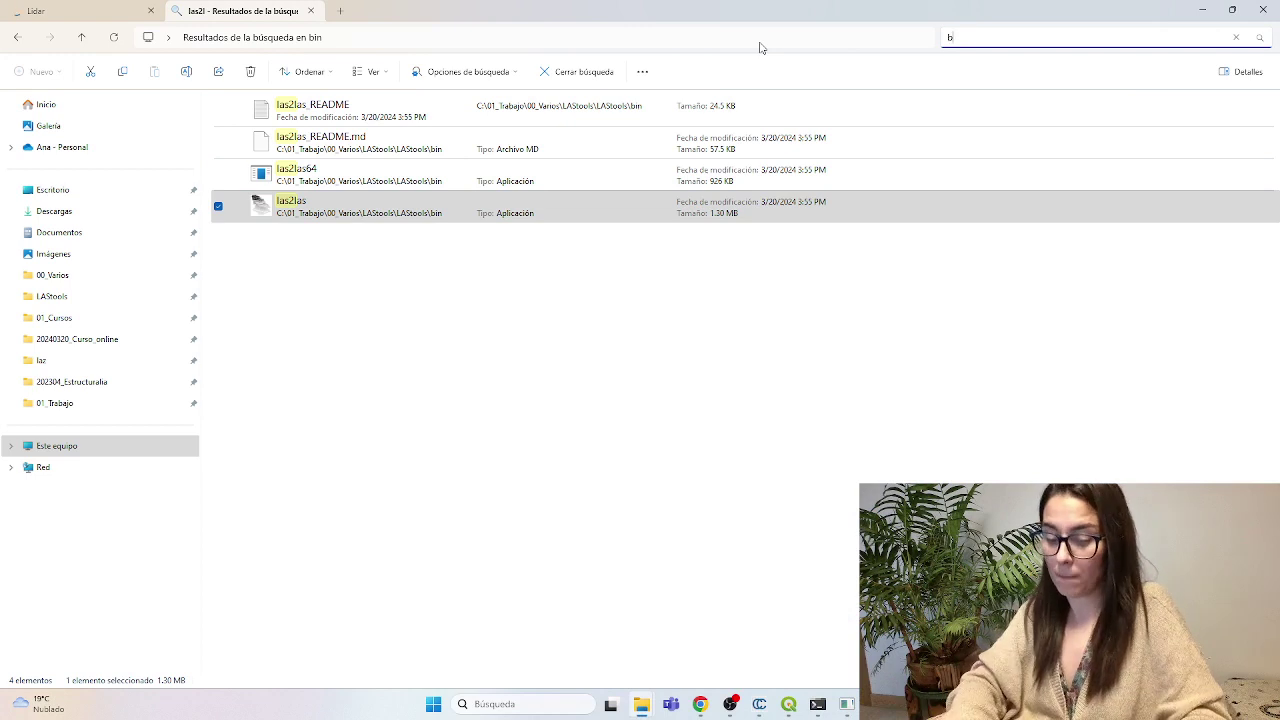
pyautogui.write('last2')
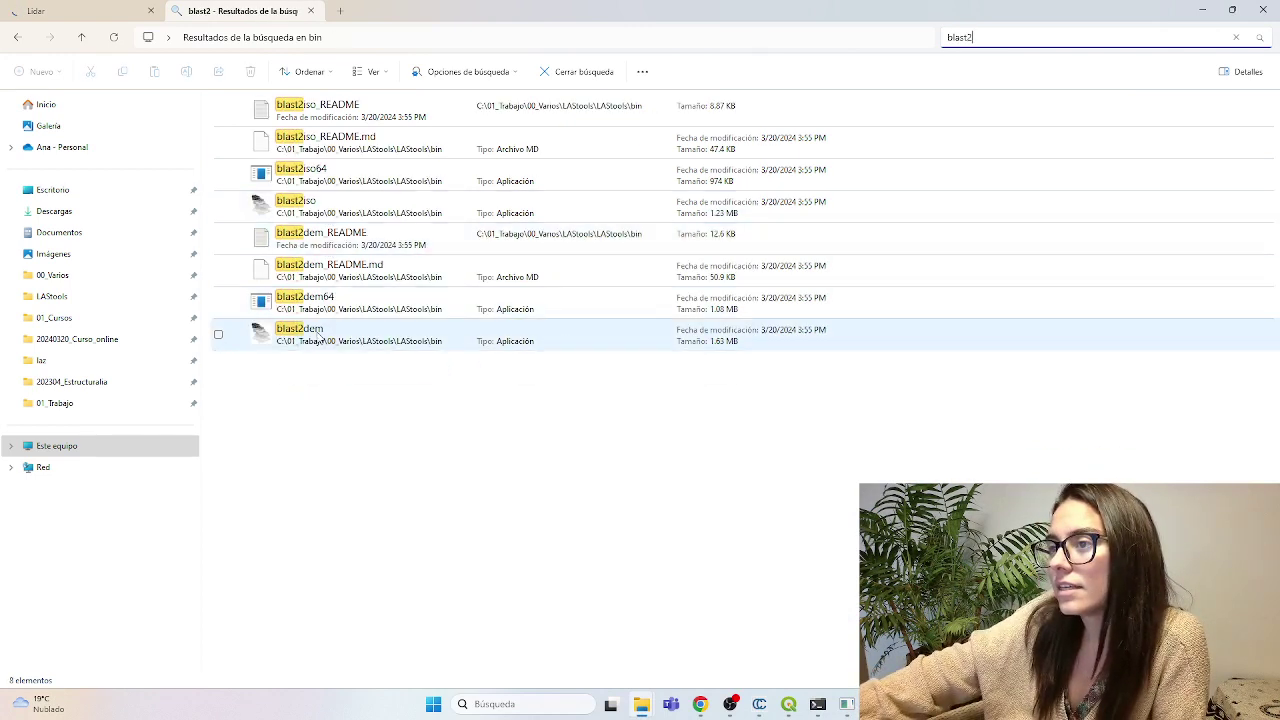
pyautogui.doubleClick(337, 340)
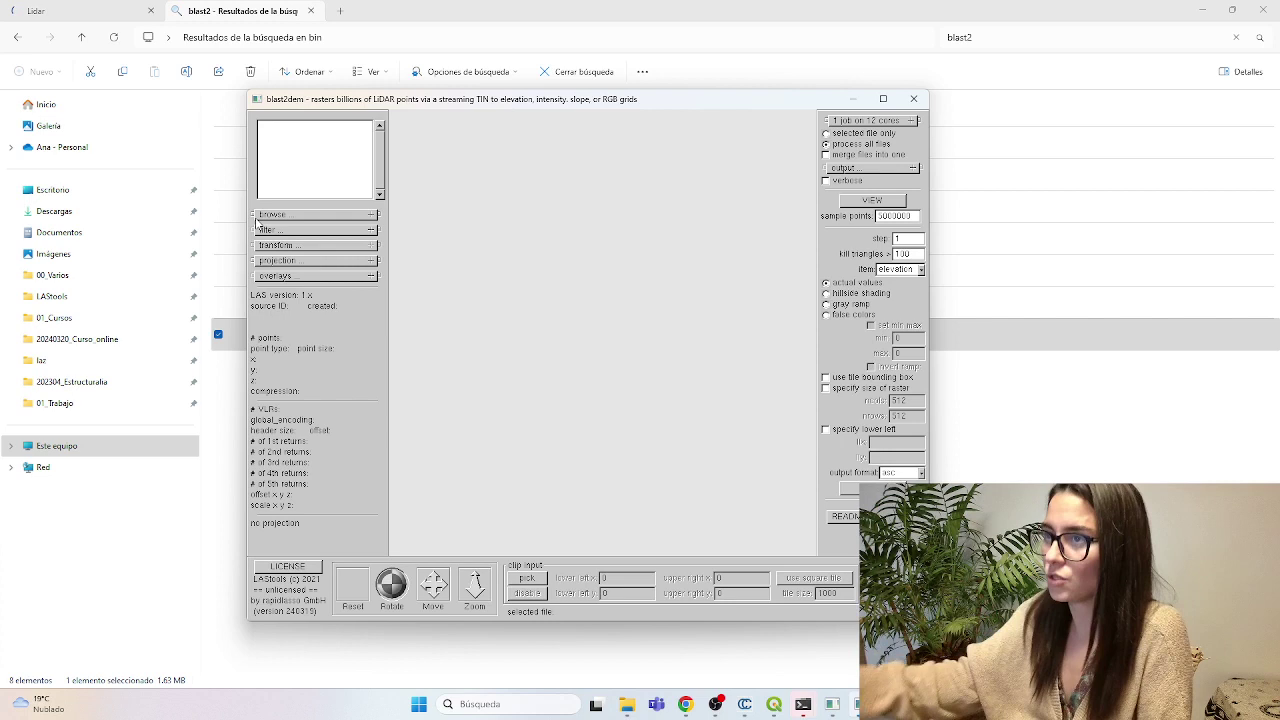
# Step: Browse from C: down through the course and Lidar folders and add the PNOA 2016 tile as input
pyautogui.click(336, 215)
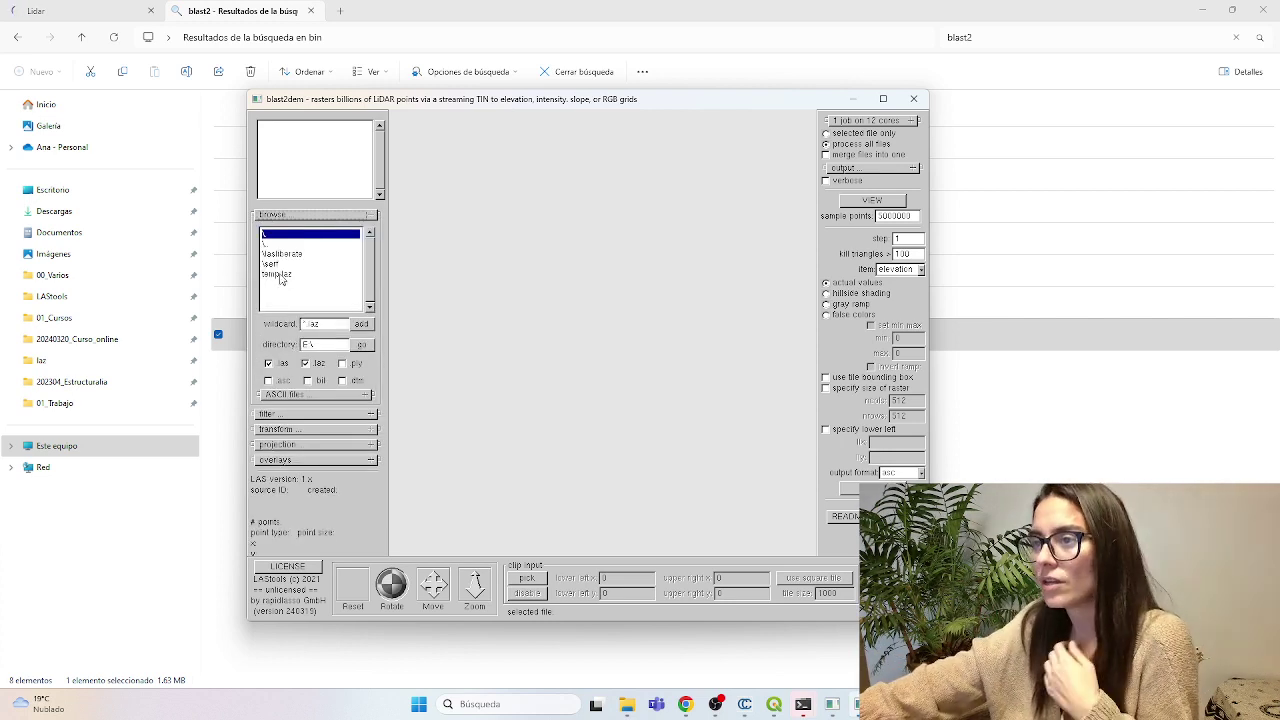
pyautogui.click(364, 345)
pyautogui.doubleClick(274, 264)
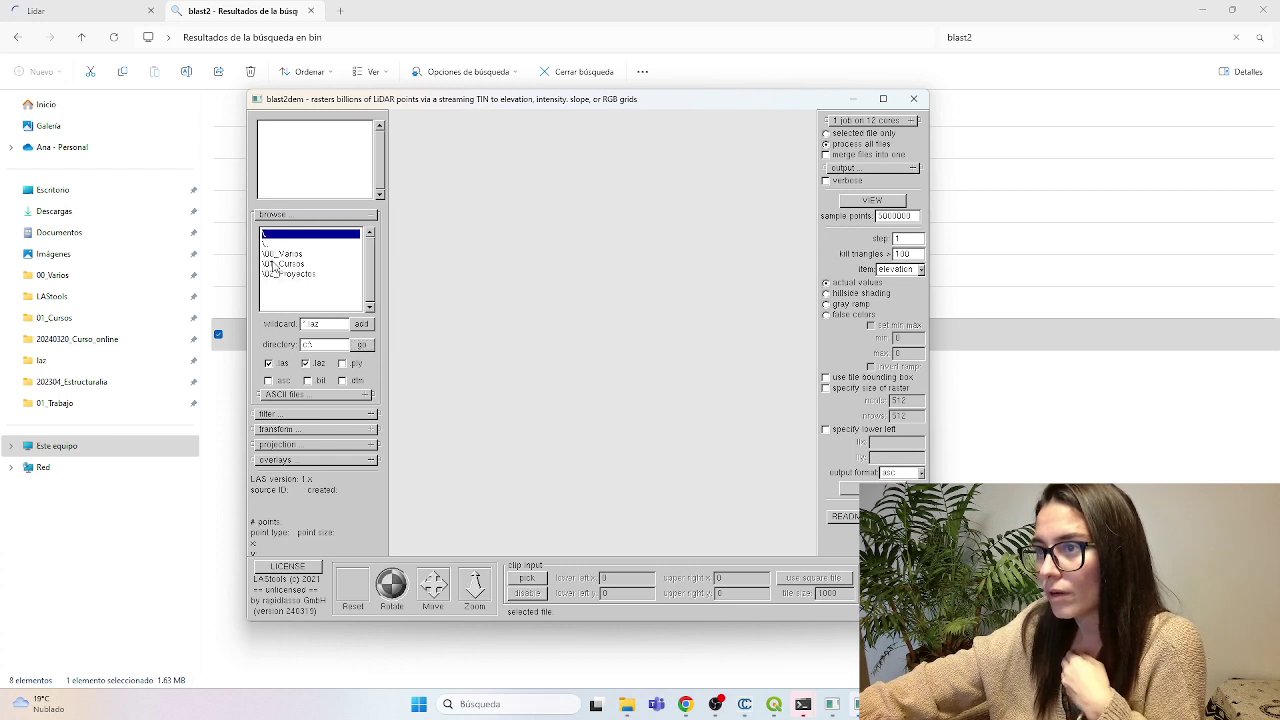
pyautogui.doubleClick(277, 265)
pyautogui.doubleClick(282, 285)
pyautogui.doubleClick(282, 286)
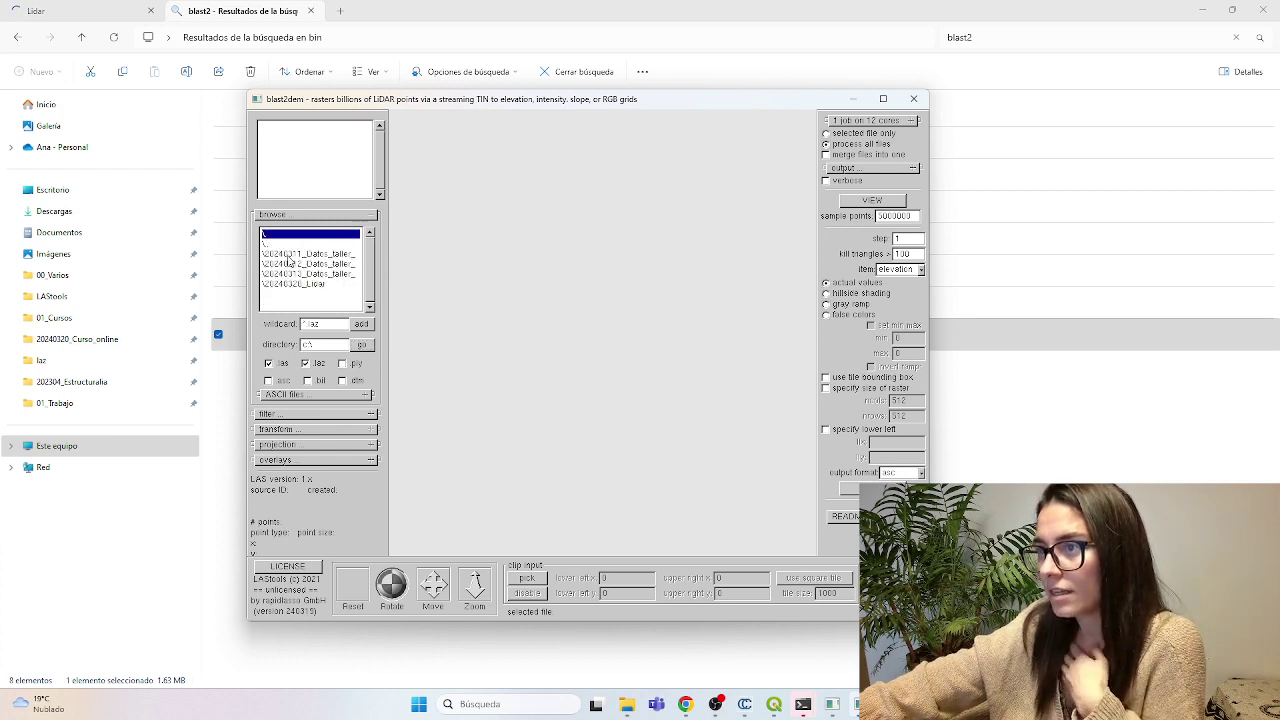
pyautogui.doubleClick(288, 262)
pyautogui.doubleClick(290, 265)
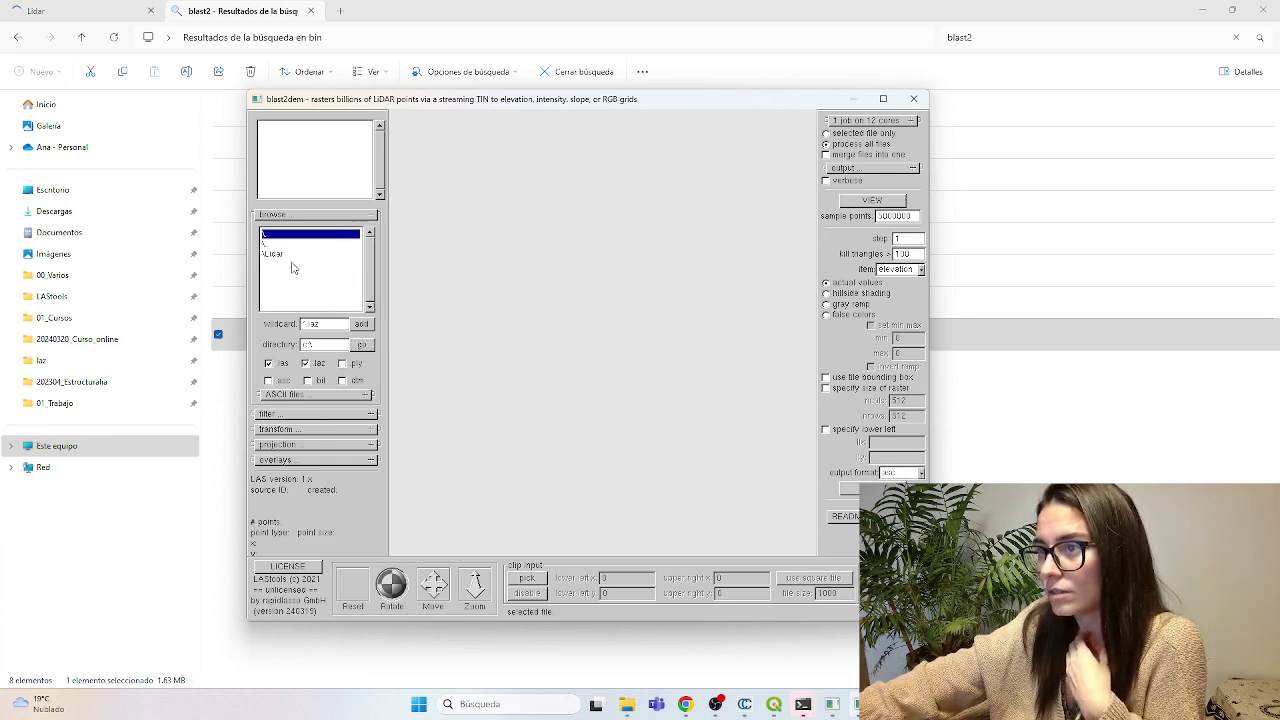
pyautogui.doubleClick(285, 260)
pyautogui.doubleClick(281, 263)
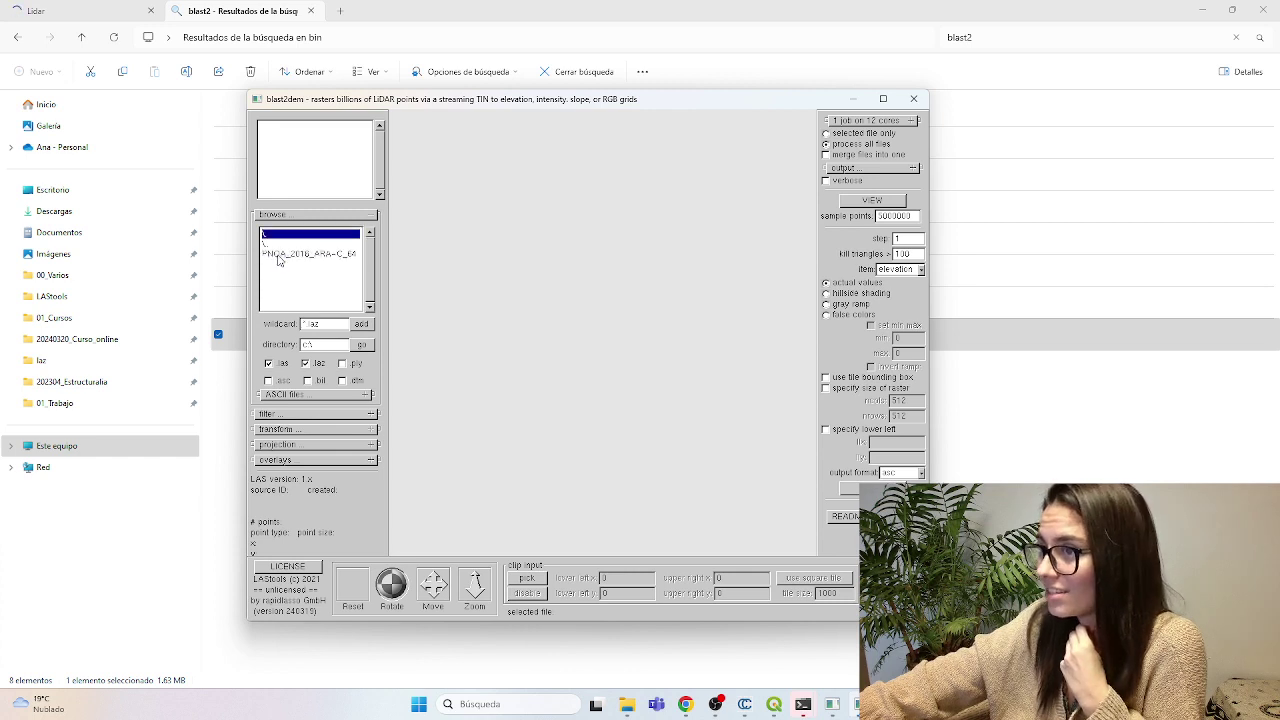
pyautogui.doubleClick(281, 255)
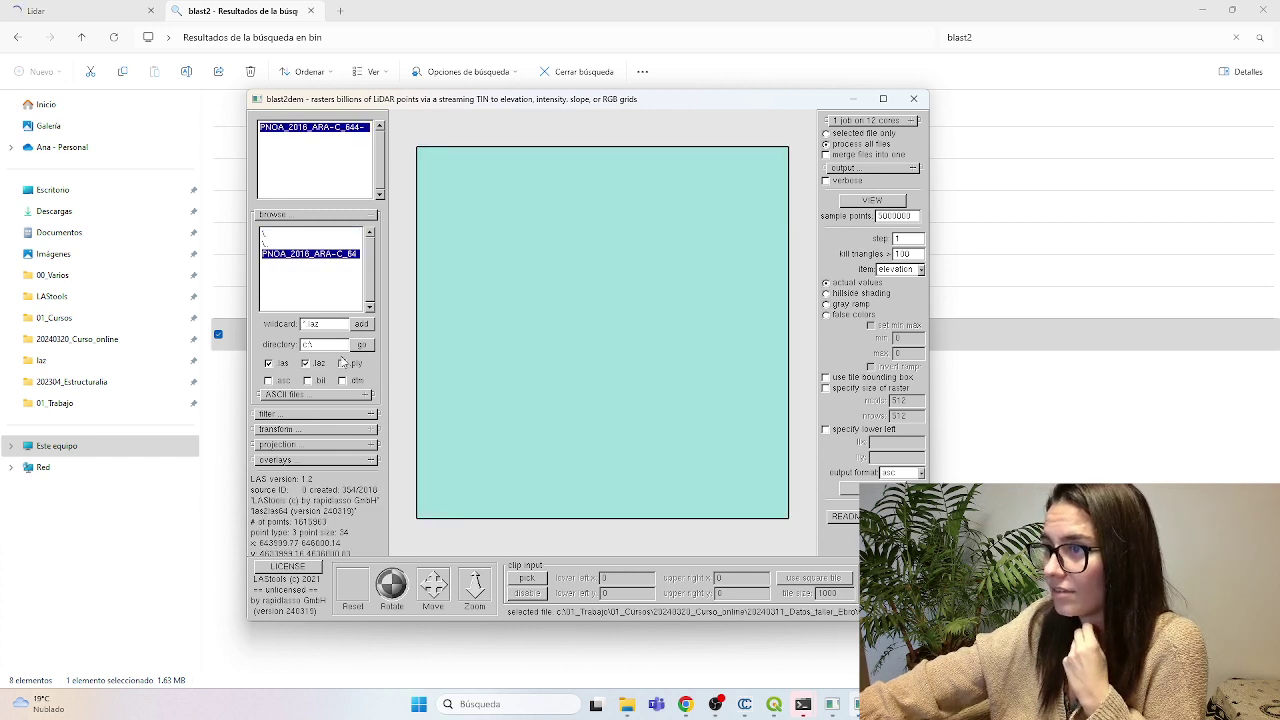
# Step: Set blast2dem's output directory to the tile's folder
pyautogui.click(300, 215)
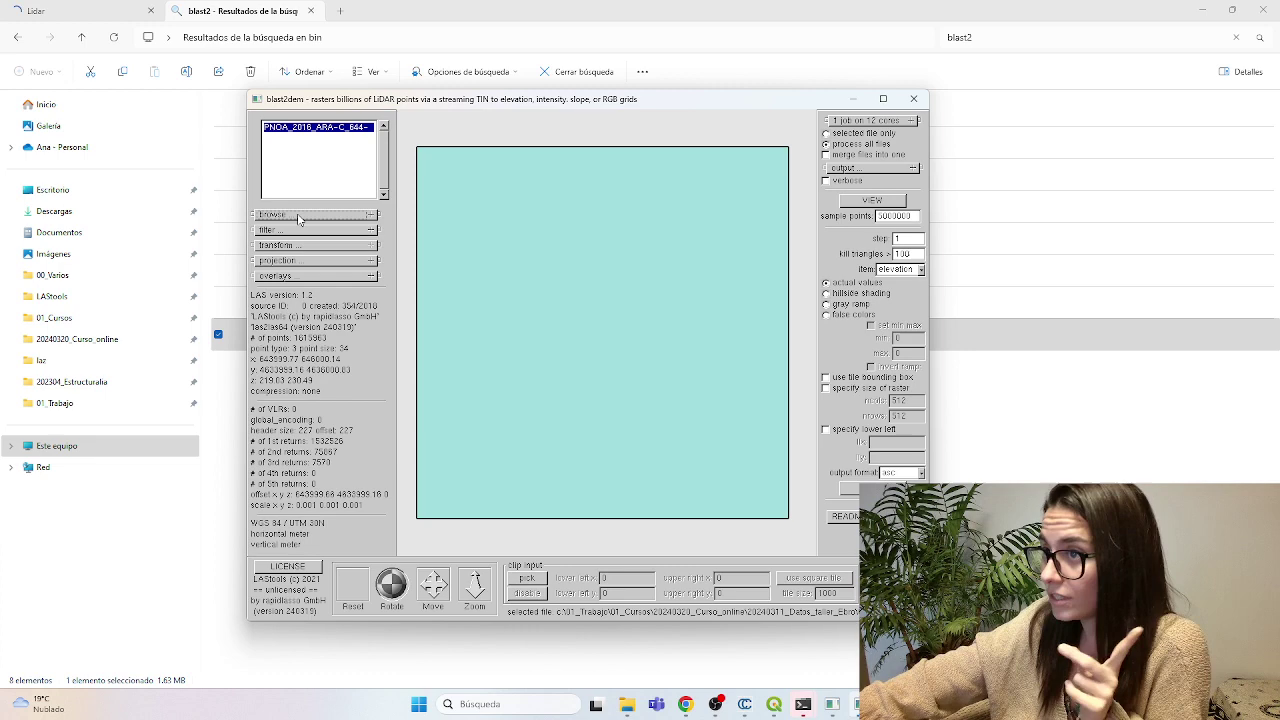
pyautogui.click(860, 168)
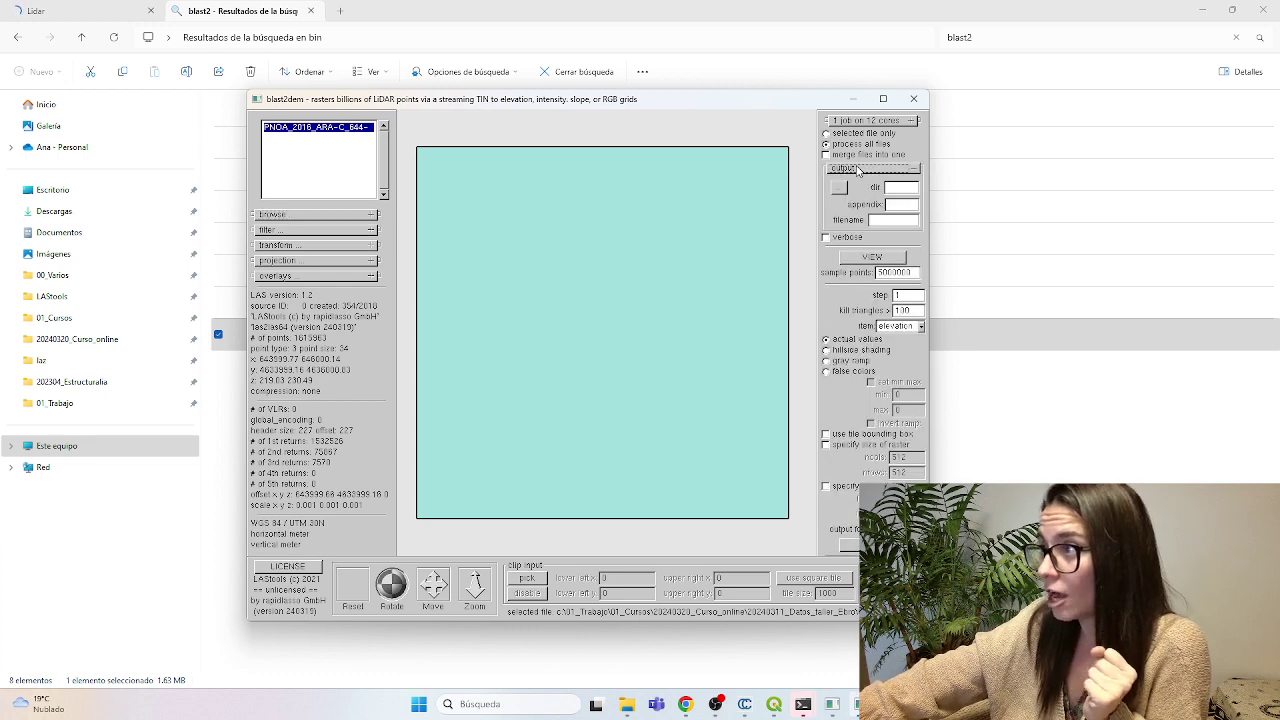
pyautogui.click(839, 187)
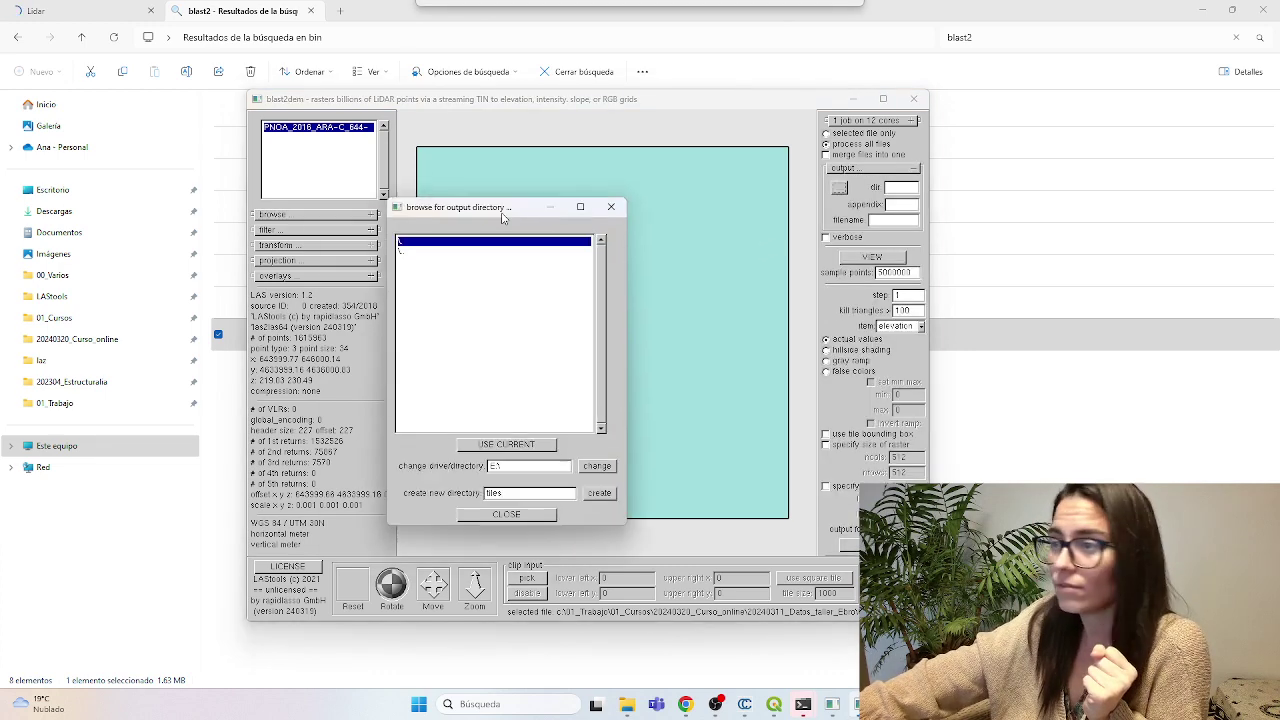
pyautogui.press('Return')
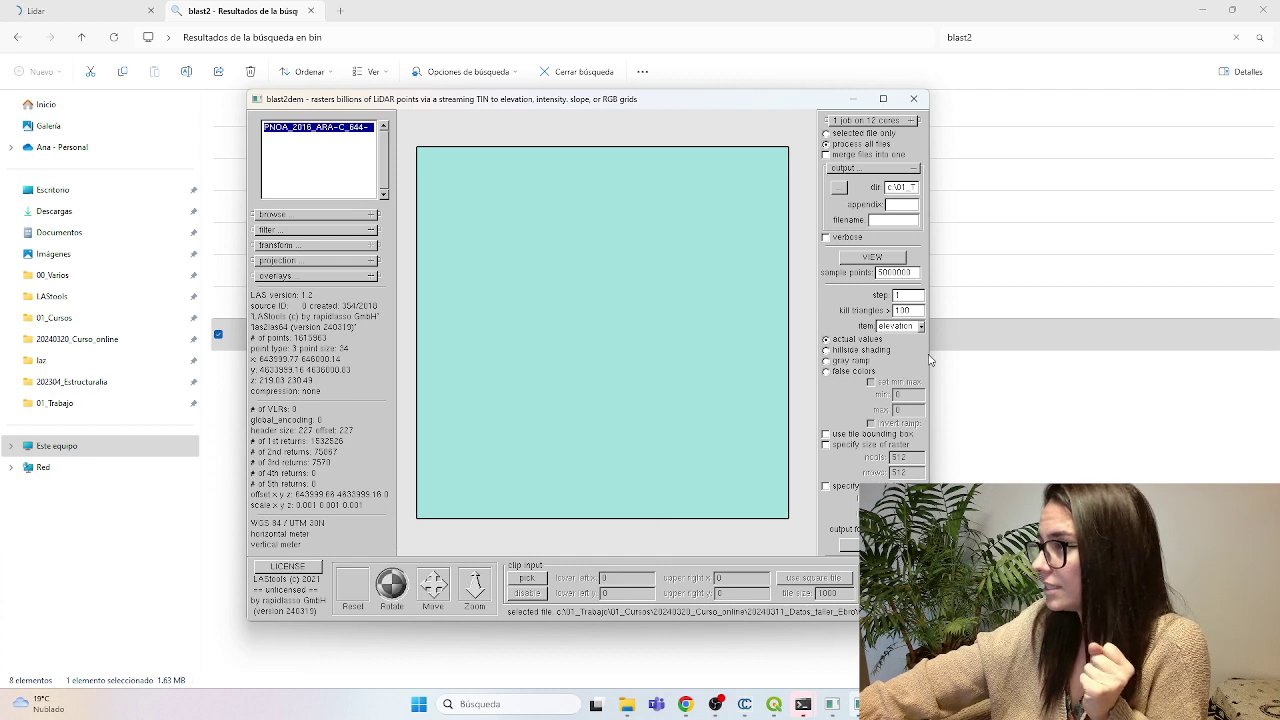
# Step: Run the rasterization with step 1 and elevation as the item, producing the TIF DEM
pyautogui.doubleClick(895, 296)
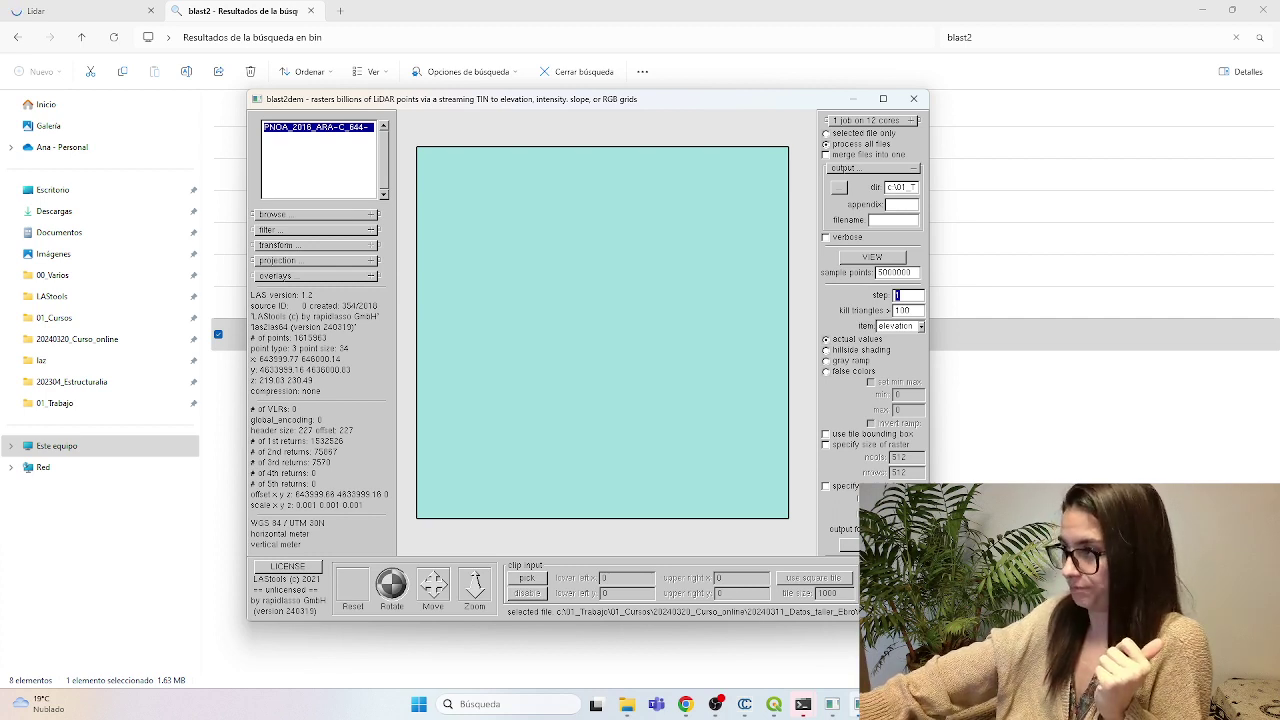
pyautogui.click(905, 330)
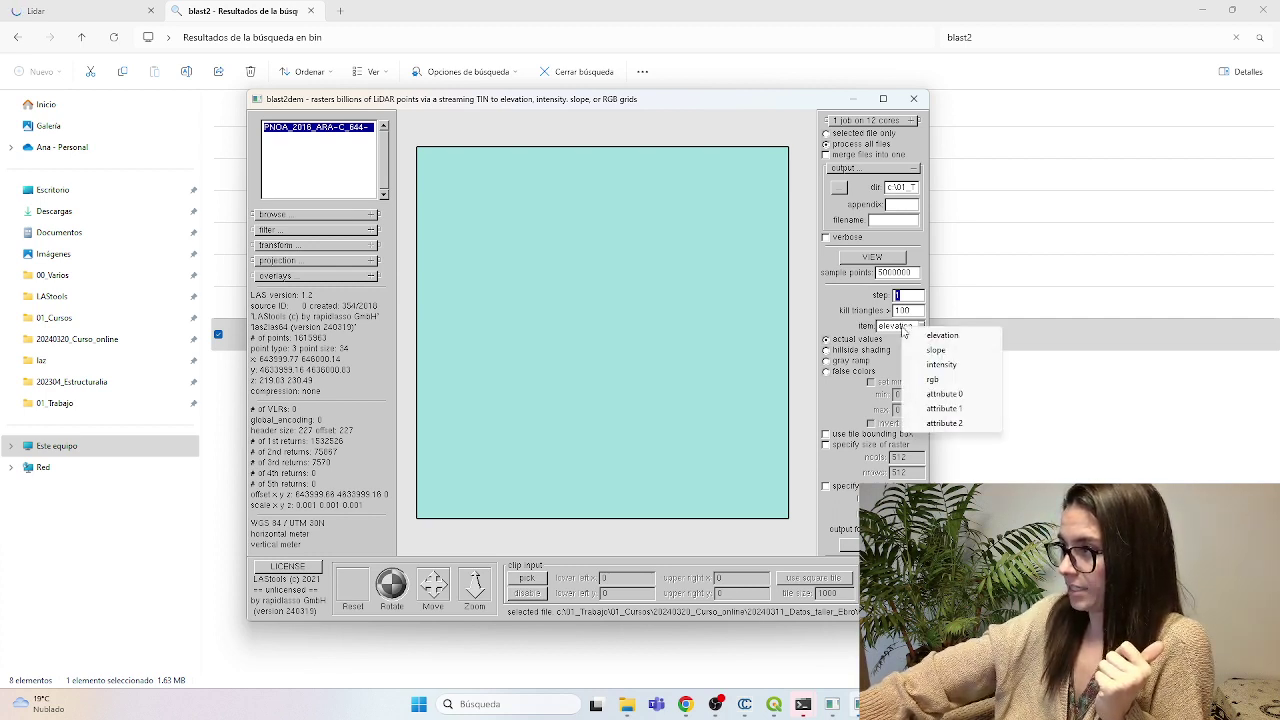
pyautogui.click(856, 330)
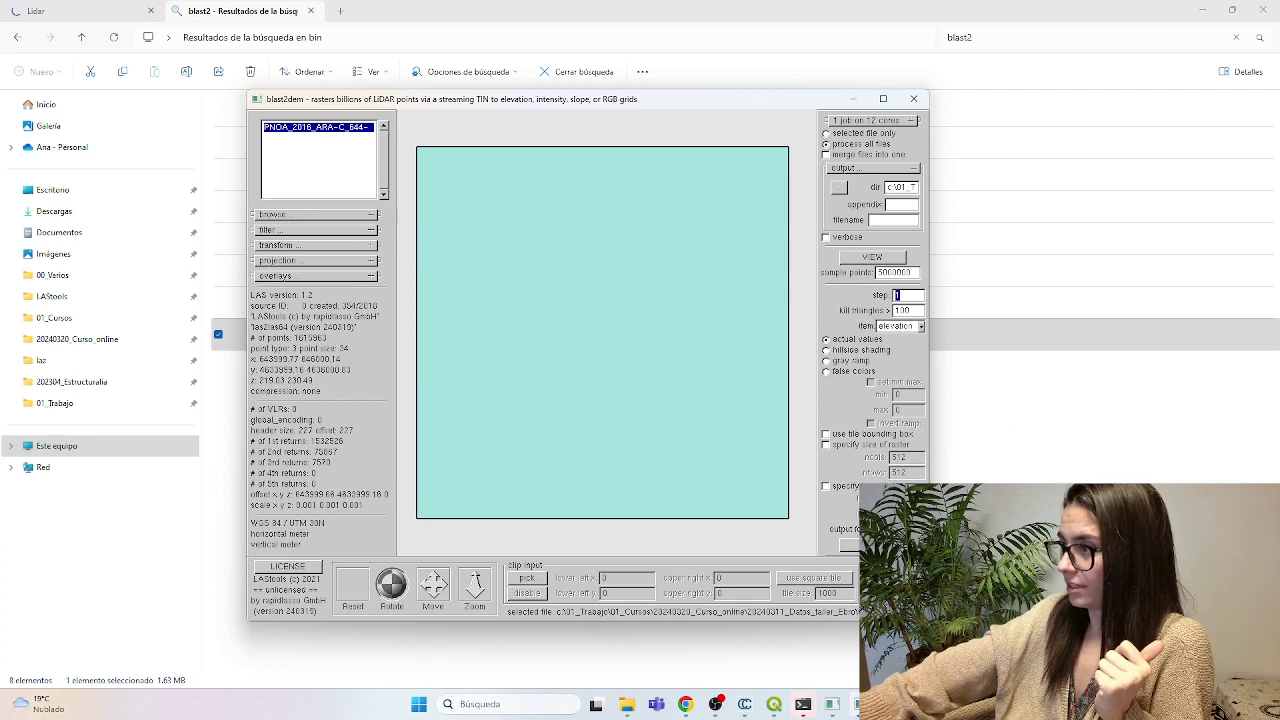
pyautogui.click(848, 544)
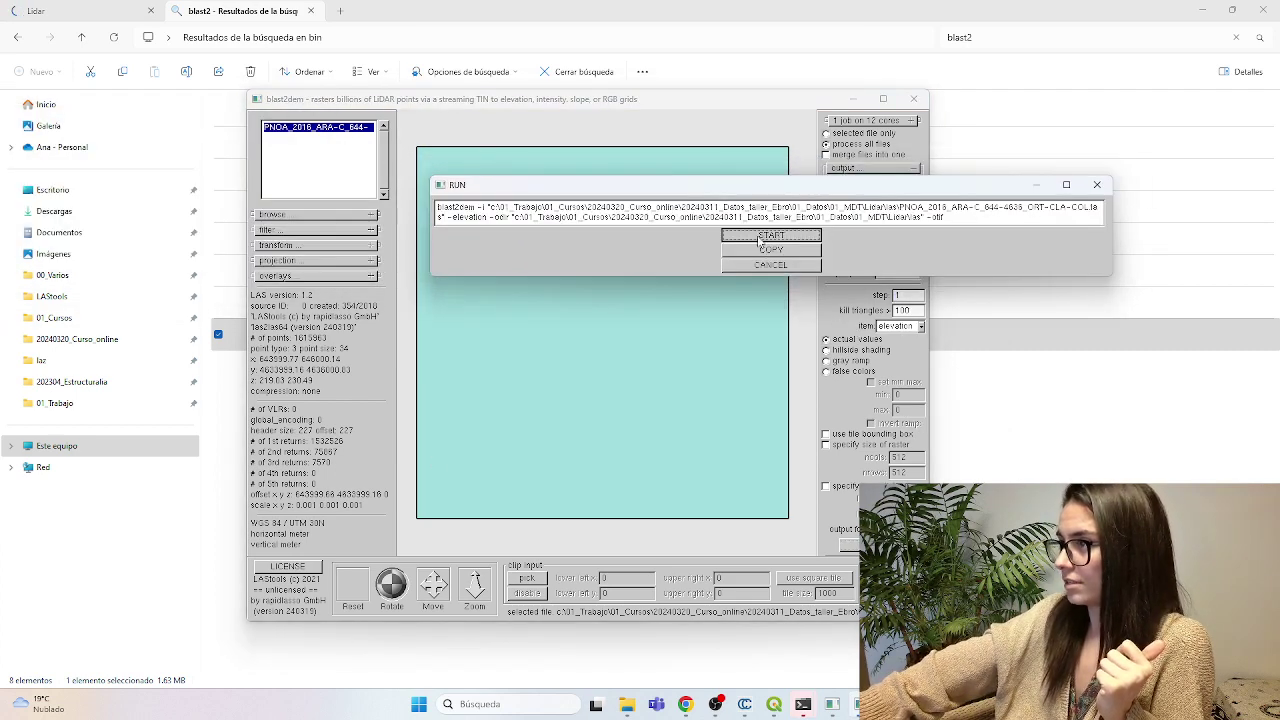
pyautogui.click(757, 236)
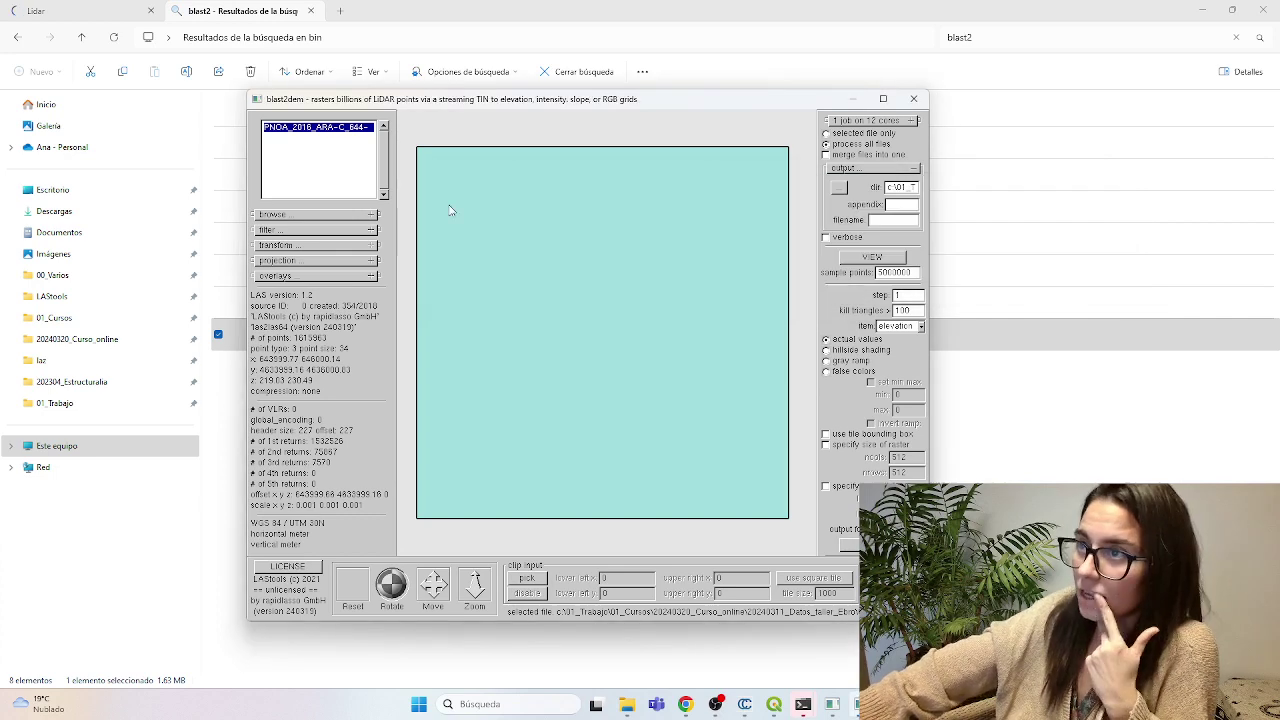
pyautogui.click(216, 392)
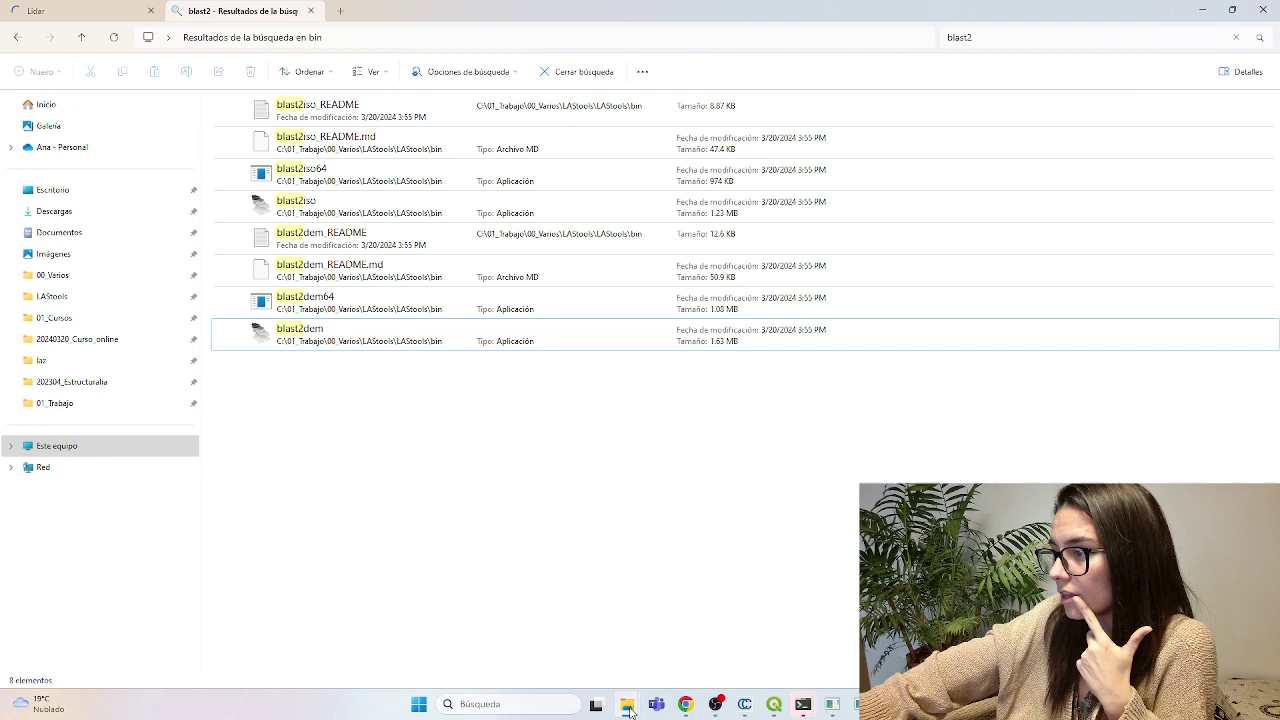
# Step: Load the new 11,256 KB PNOA 2016 elevation TIF from the las folder into QGIS as a grayscale DEM
pyautogui.moveTo(627, 705)
pyautogui.click(645, 615)
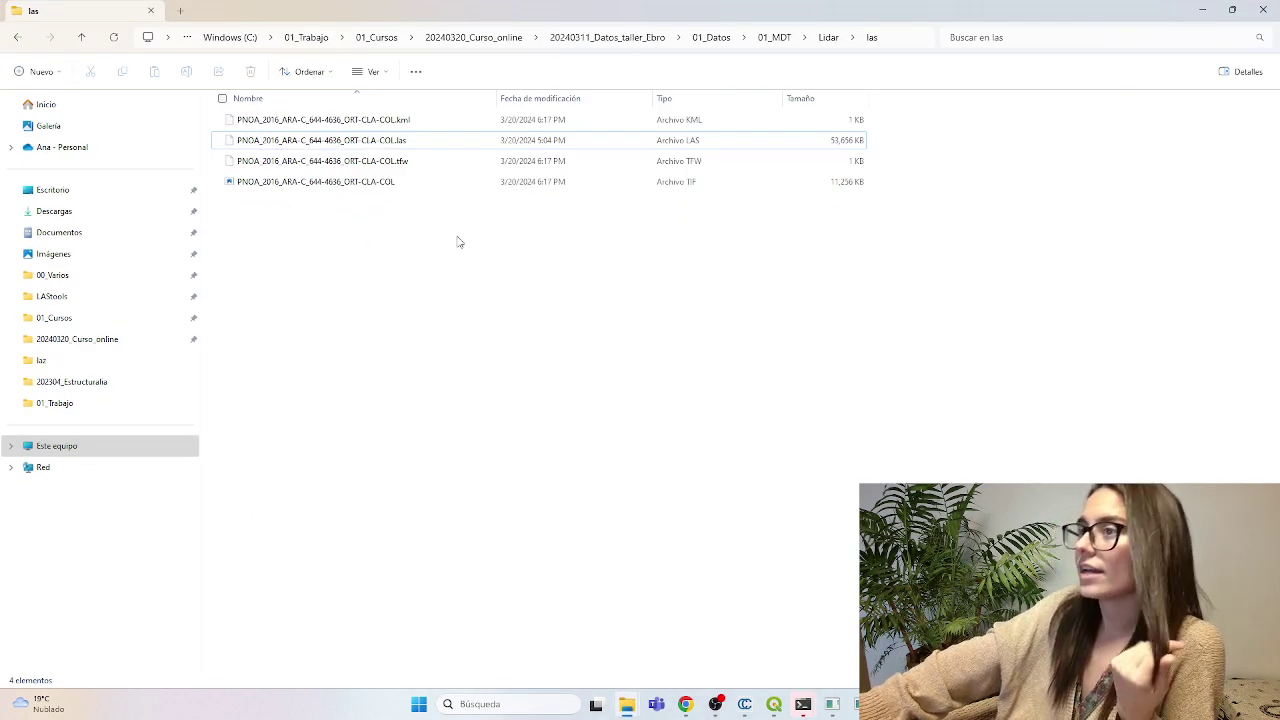
pyautogui.click(302, 187)
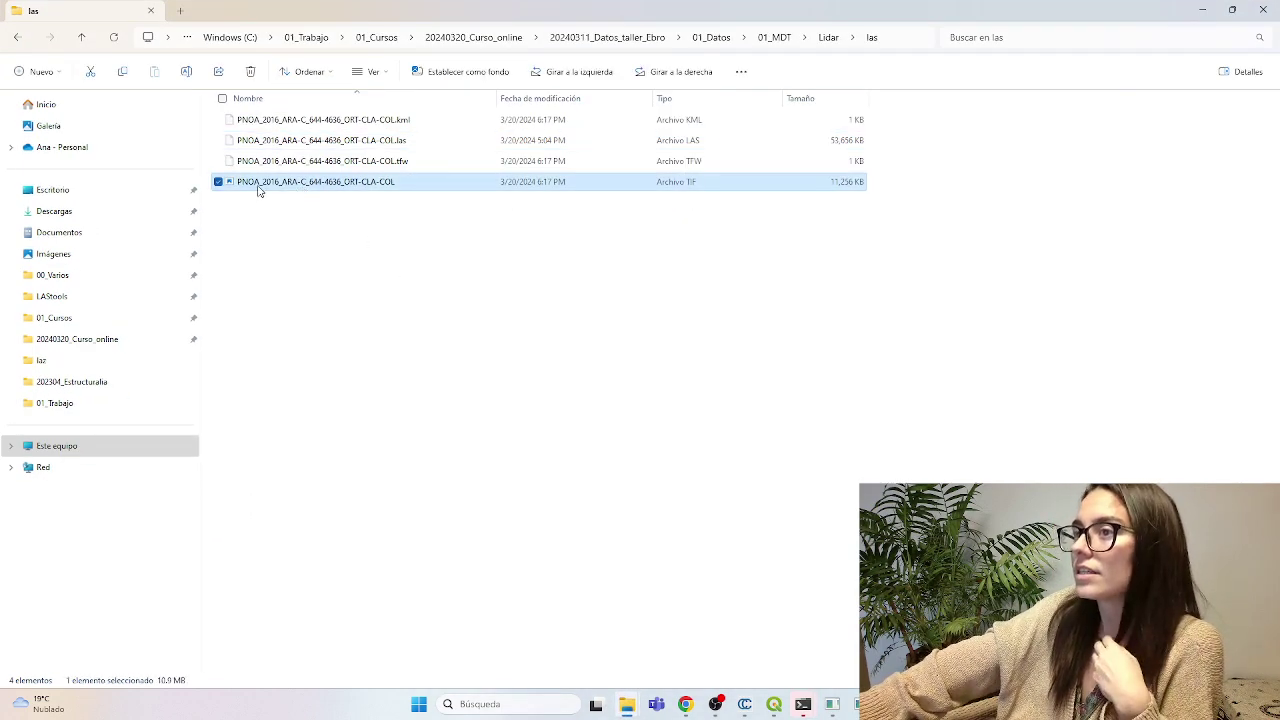
pyautogui.moveTo(258, 188); pyautogui.dragTo(726, 489)
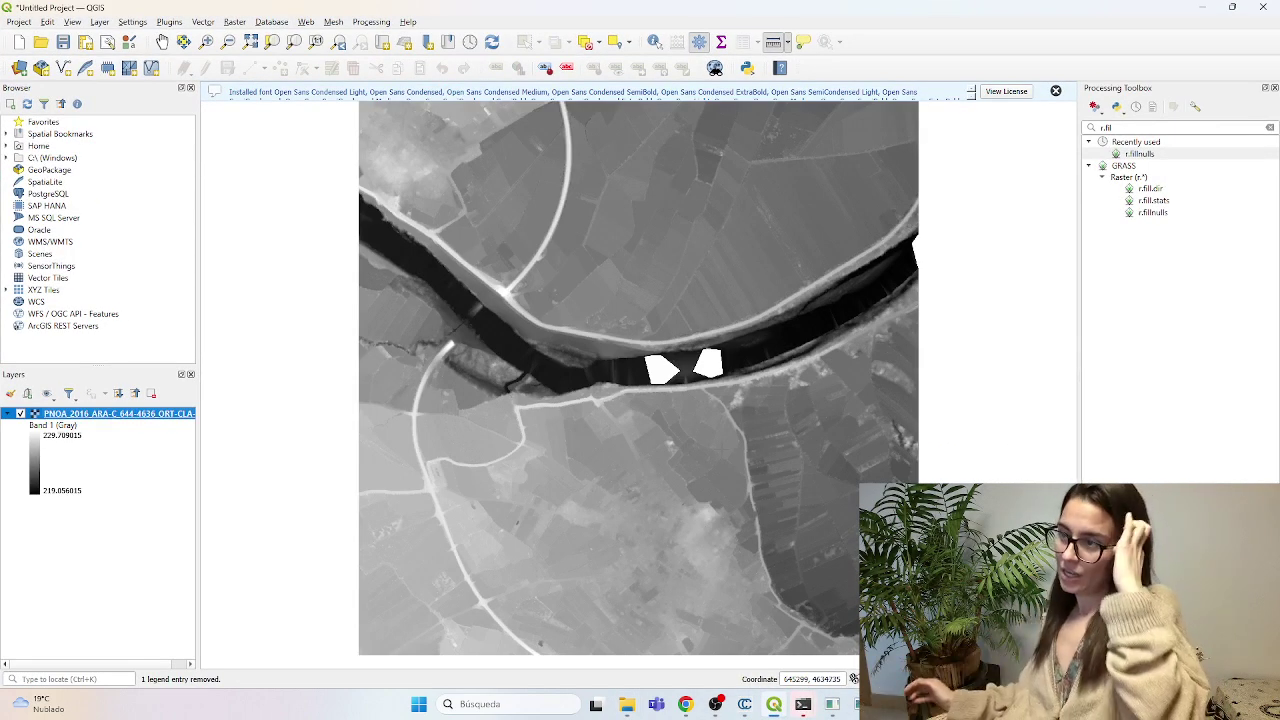
pyautogui.moveTo(774, 706)
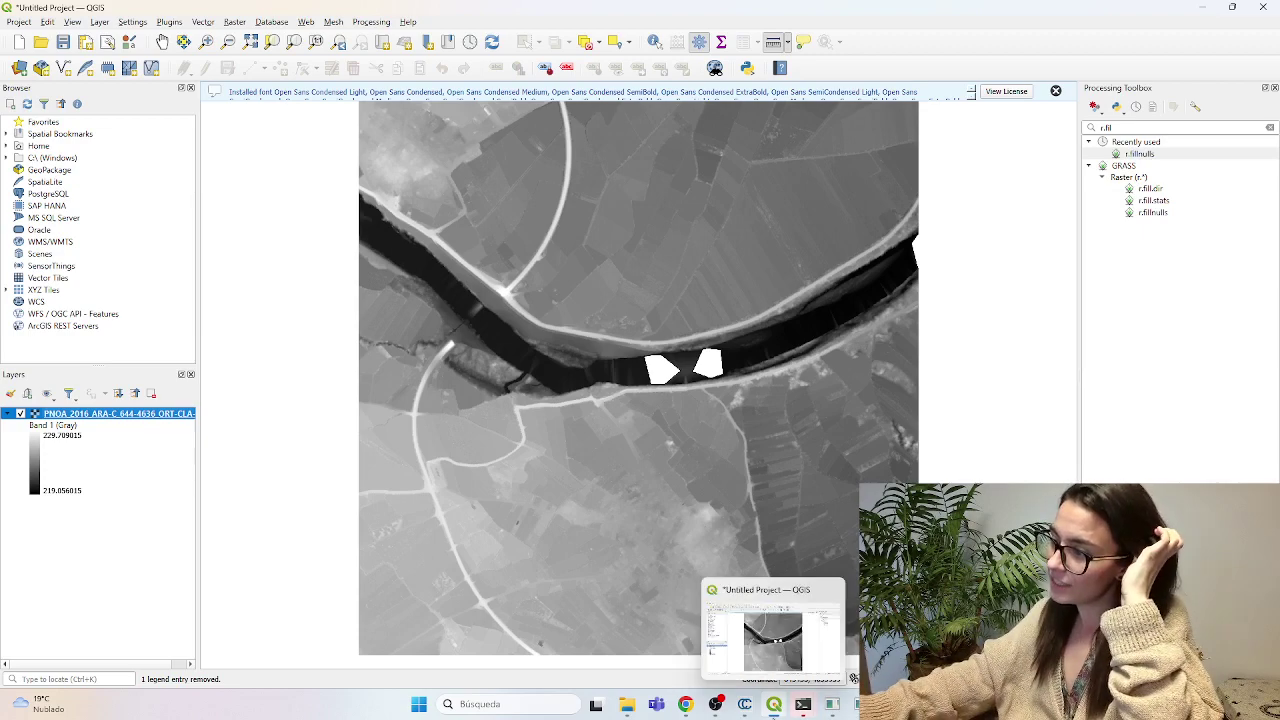
pyautogui.click(745, 704)
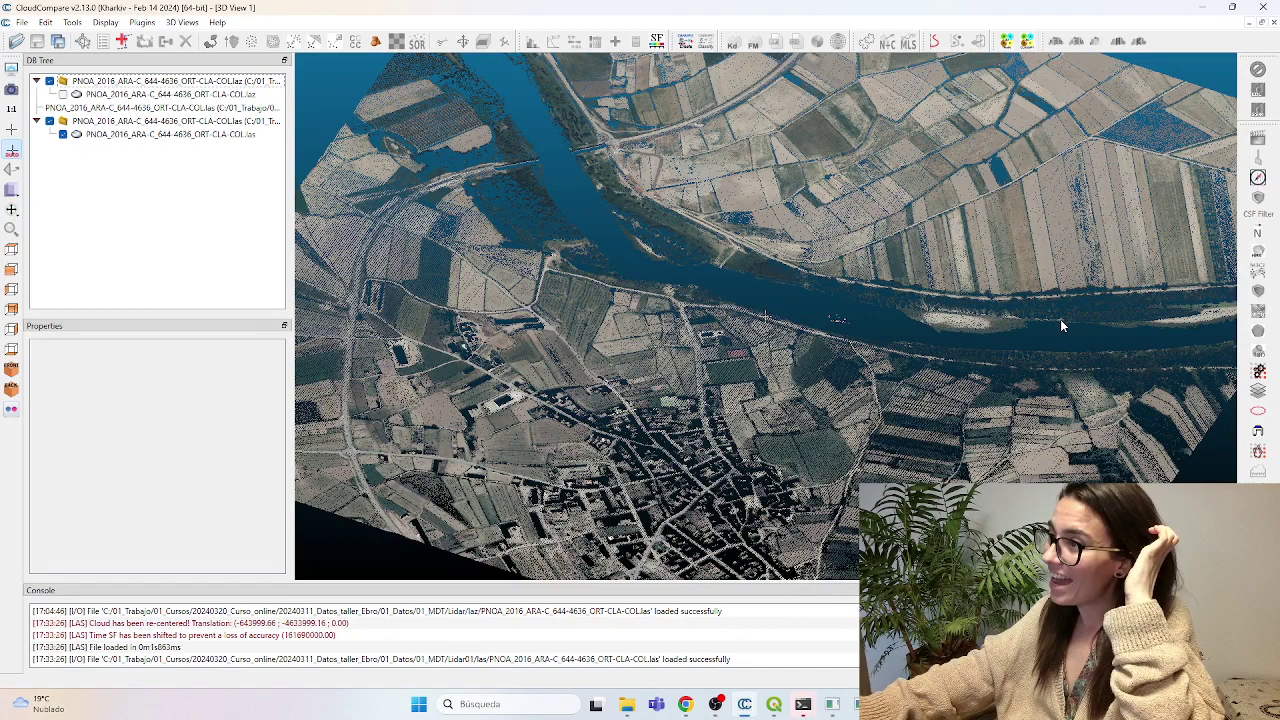
# Step: Zoom in on the coloured river point cloud in CloudCompare, then return to the QGIS elevation raster
pyautogui.scroll(5, 1062, 320)
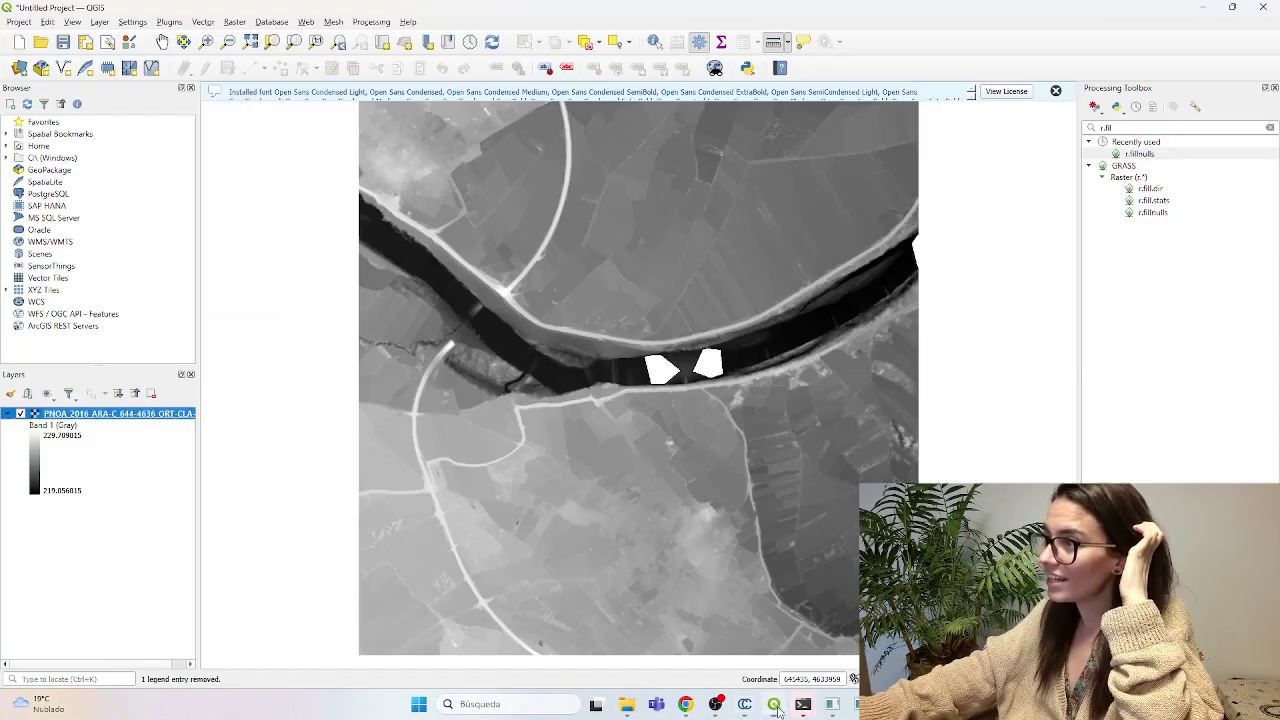
pyautogui.click(774, 704)
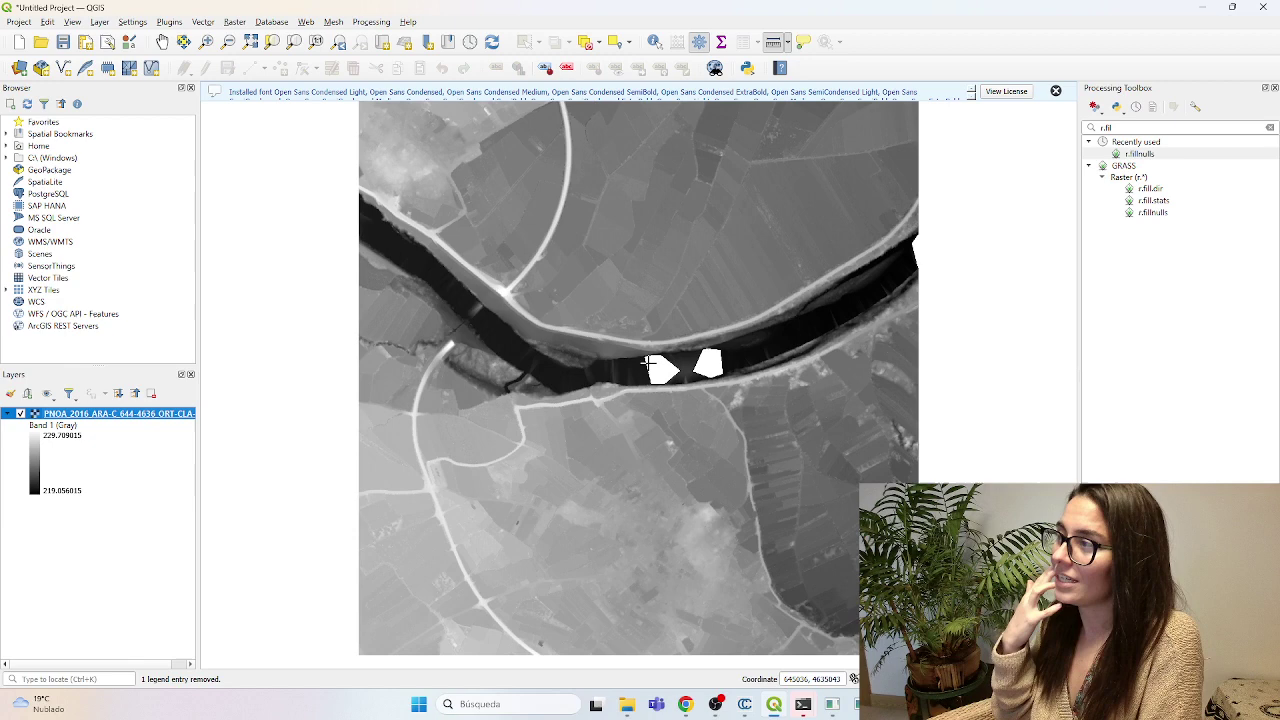
# Step: Remove the 'r.fil' text from the Processing Toolbox search so every algorithm group is listed
pyautogui.click(1125, 127)
pyautogui.press('BackSpace')
pyautogui.press('BackSpace')
pyautogui.press('BackSpace')
pyautogui.press('BackSpace')
pyautogui.press('BackSpace')
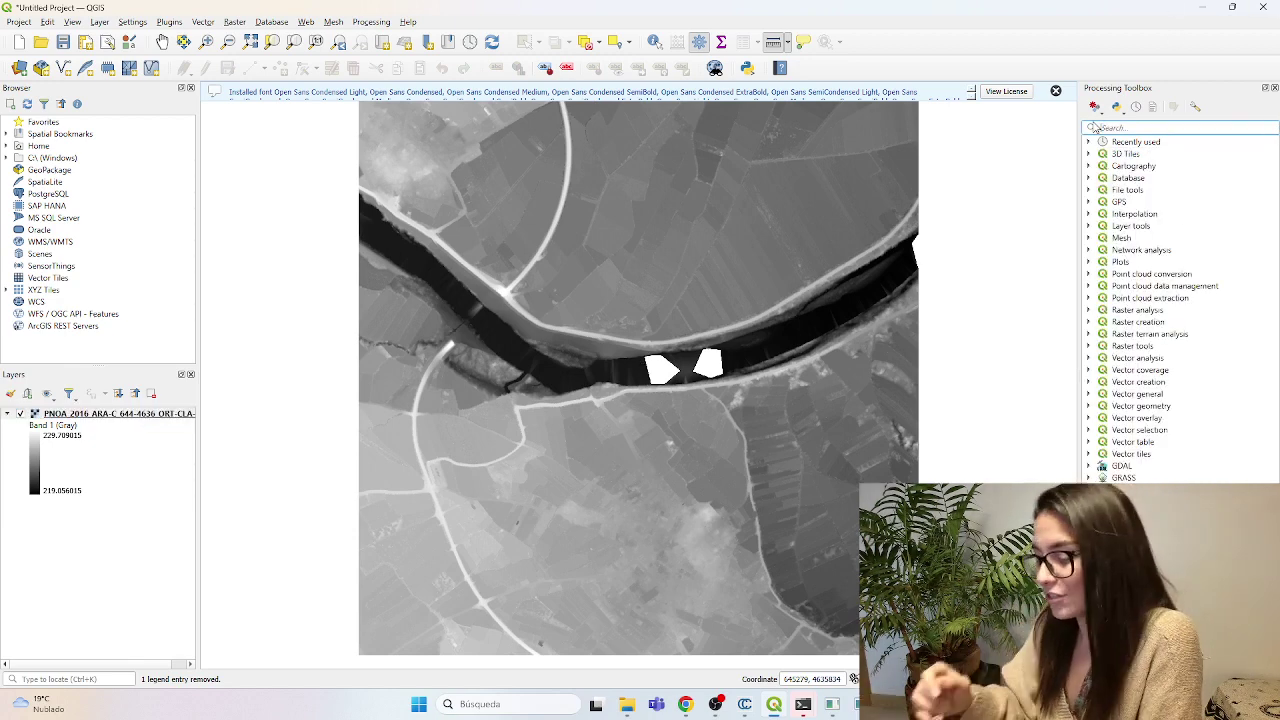